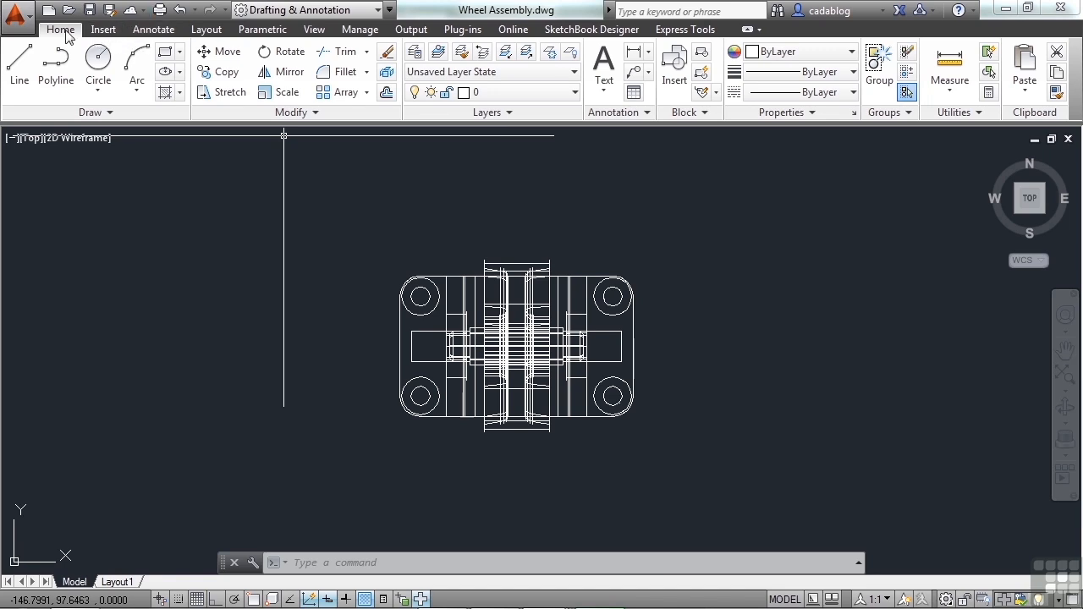
Look through the insert, annotation, layout and home tools, including the circle, arc and text command variants
left_click(103, 31)
left_click(151, 32)
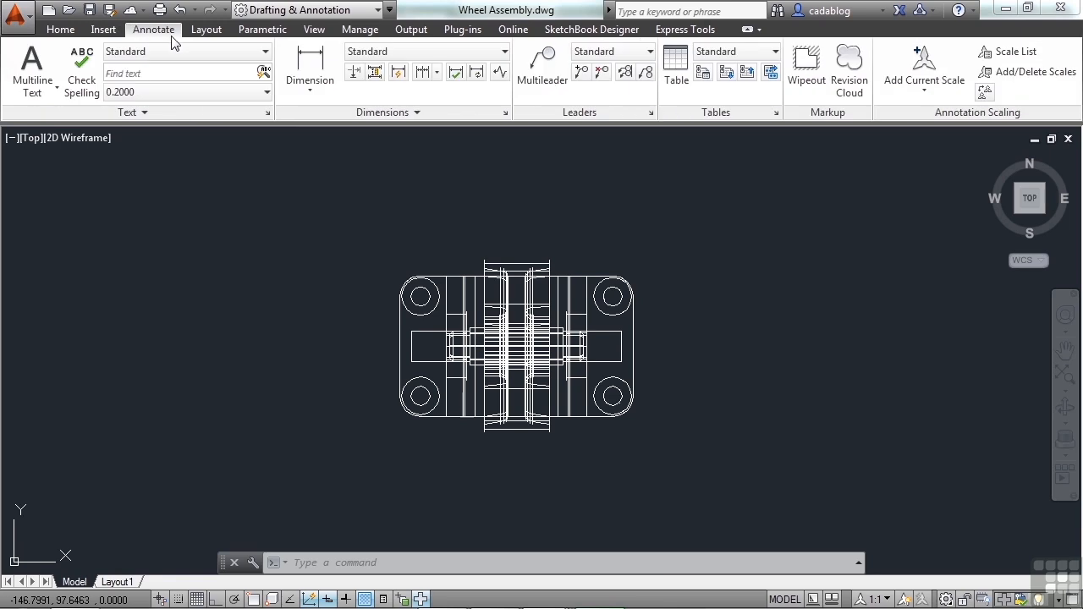
left_click(207, 34)
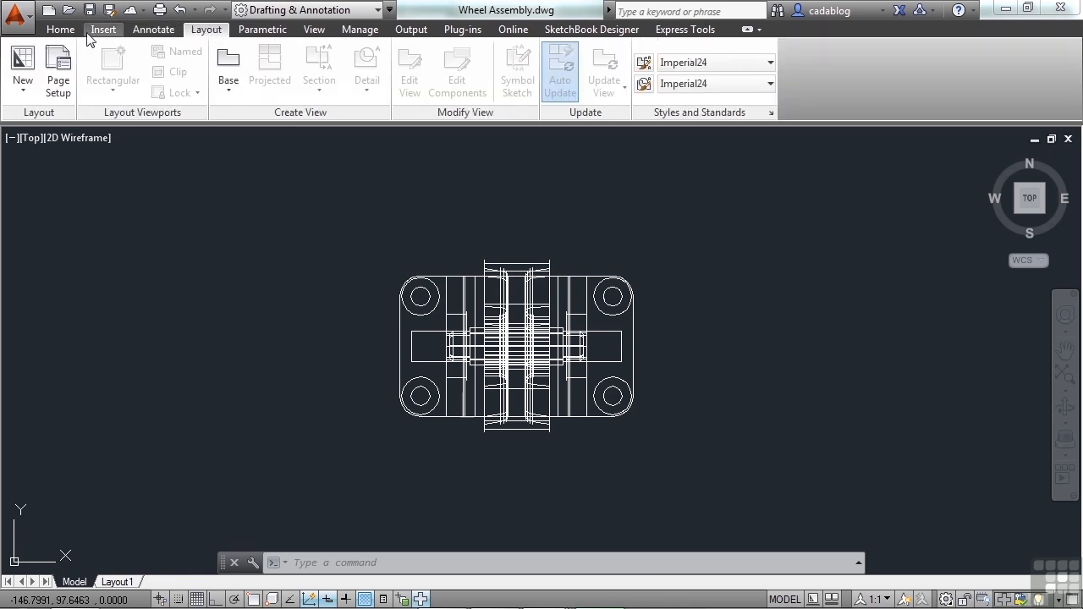
left_click(61, 30)
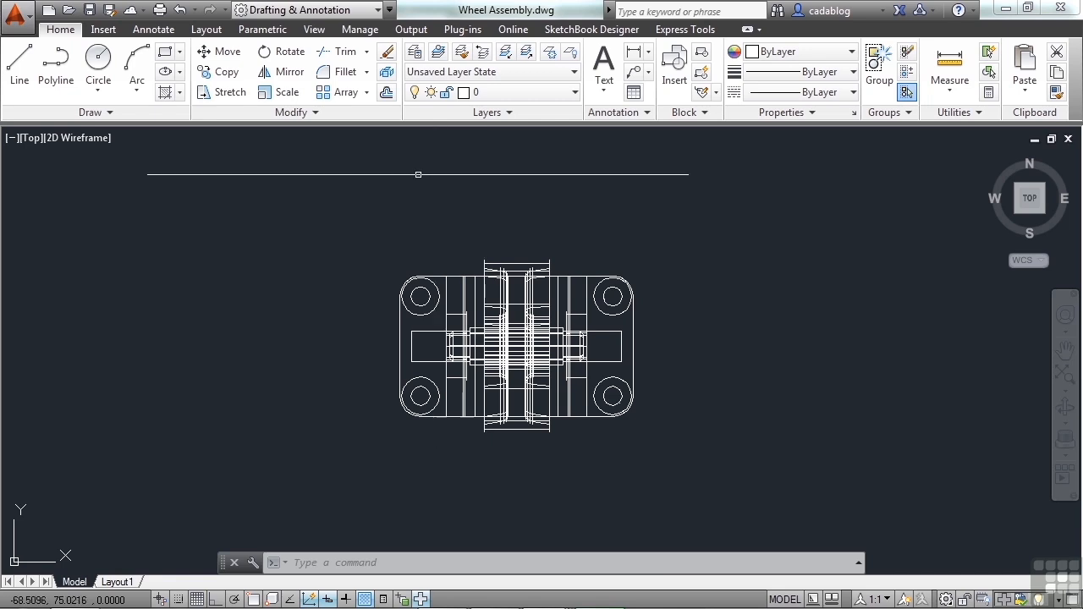
left_click(97, 89)
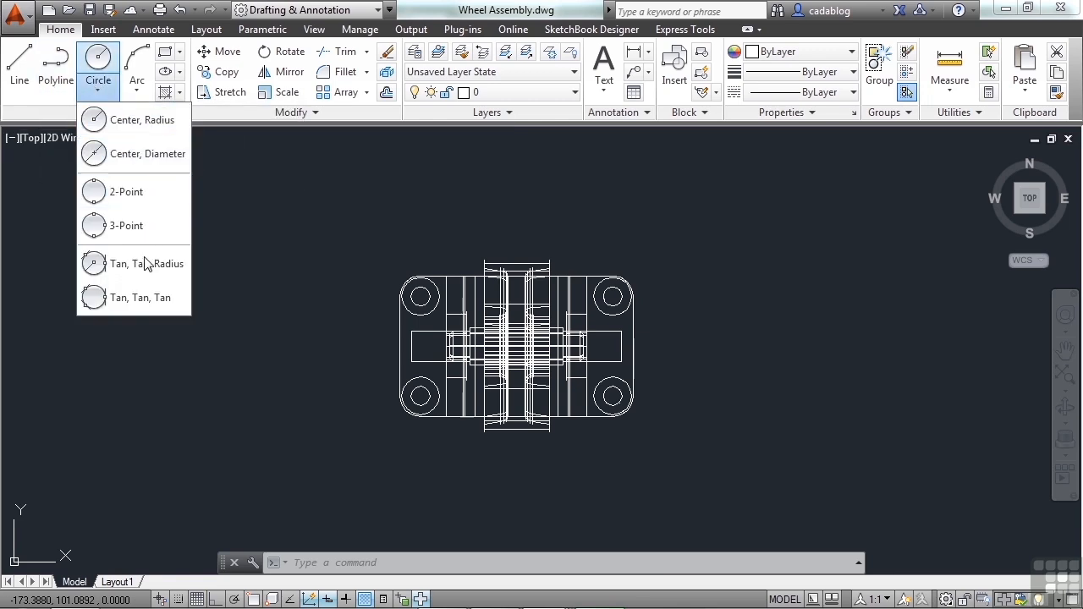
left_click(141, 89)
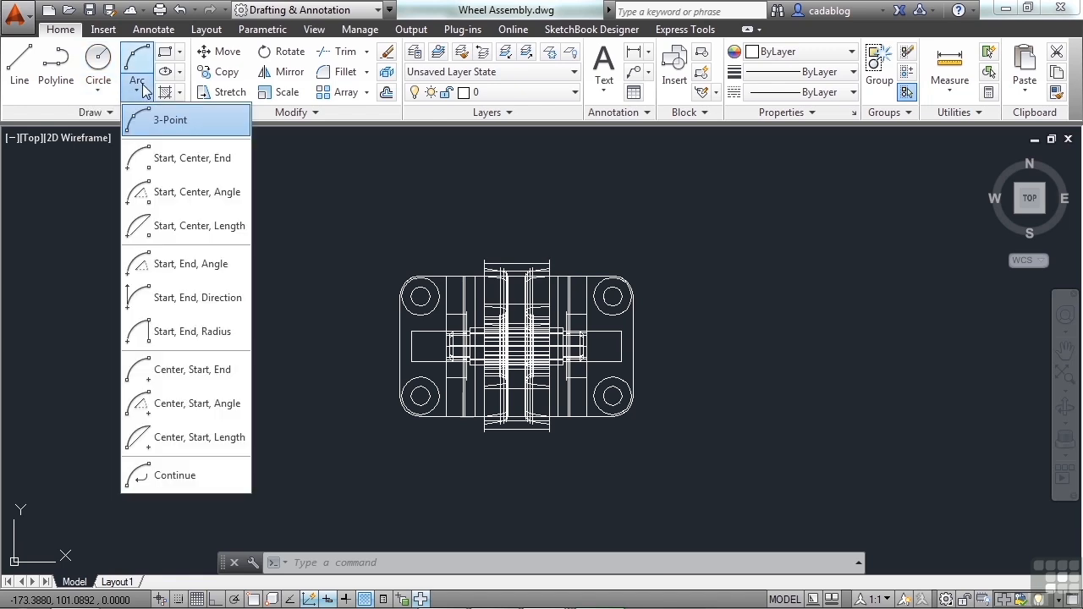
left_click(93, 113)
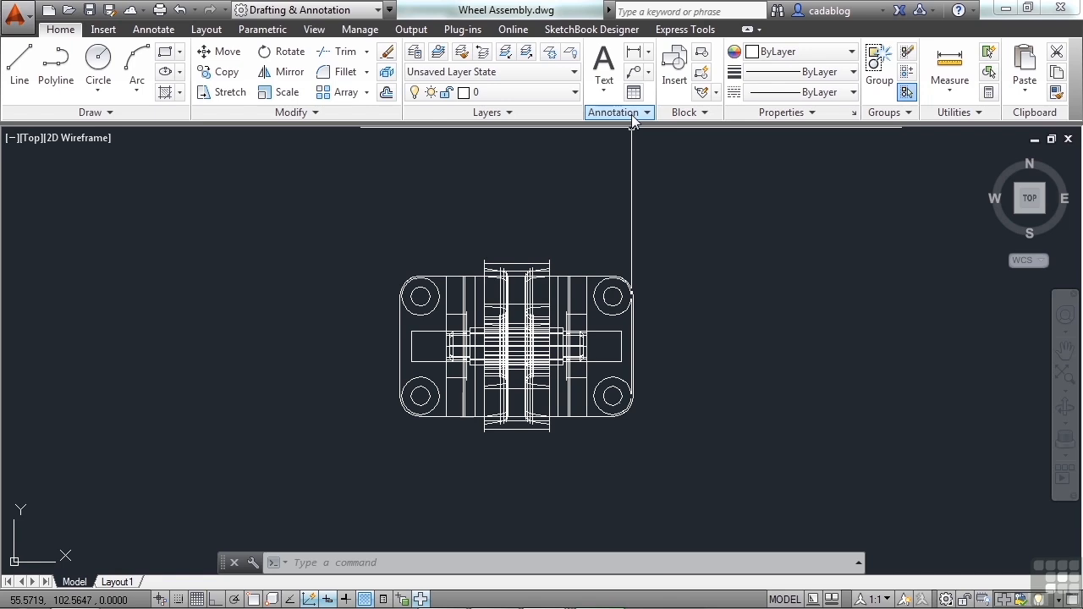
left_click(604, 88)
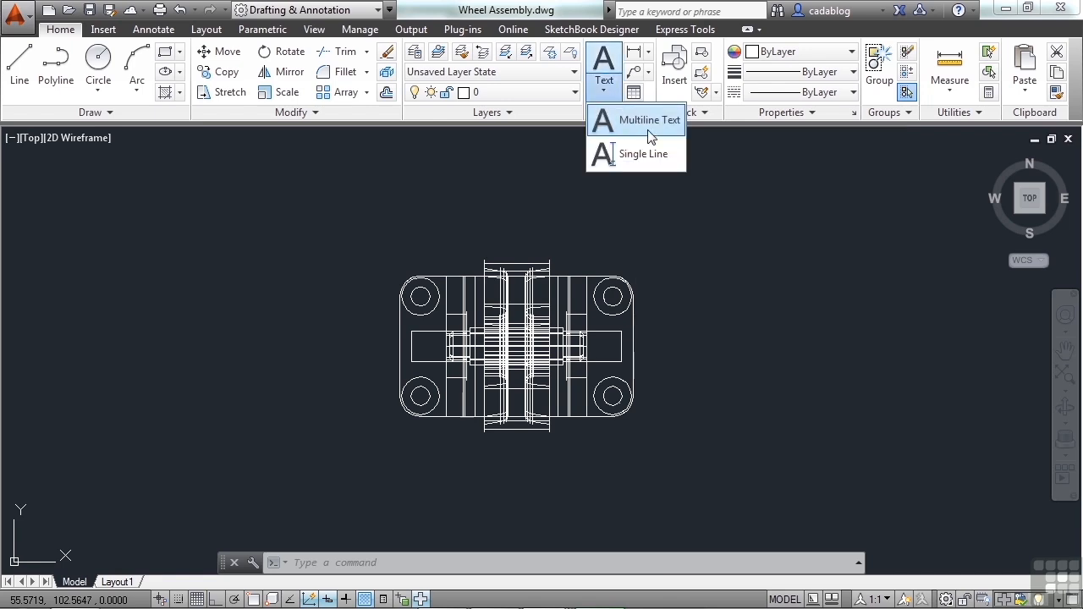
left_click(645, 56)
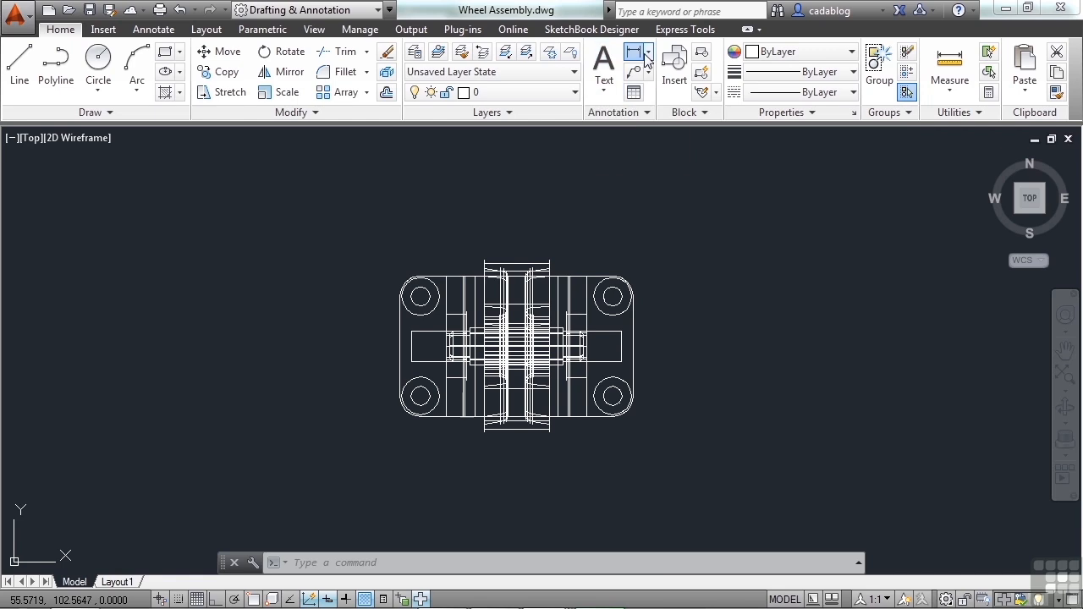
left_click(611, 113)
left_click(611, 112)
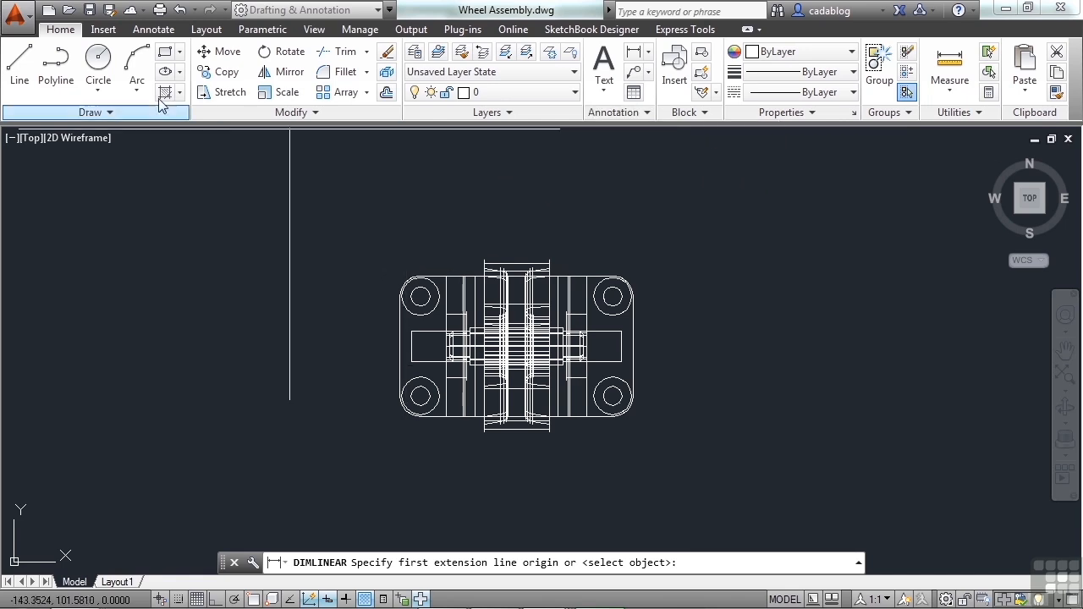
Place a linear dimension above the part between the centres of its two upper corner holes and undo it
left_click(103, 29)
left_click(154, 30)
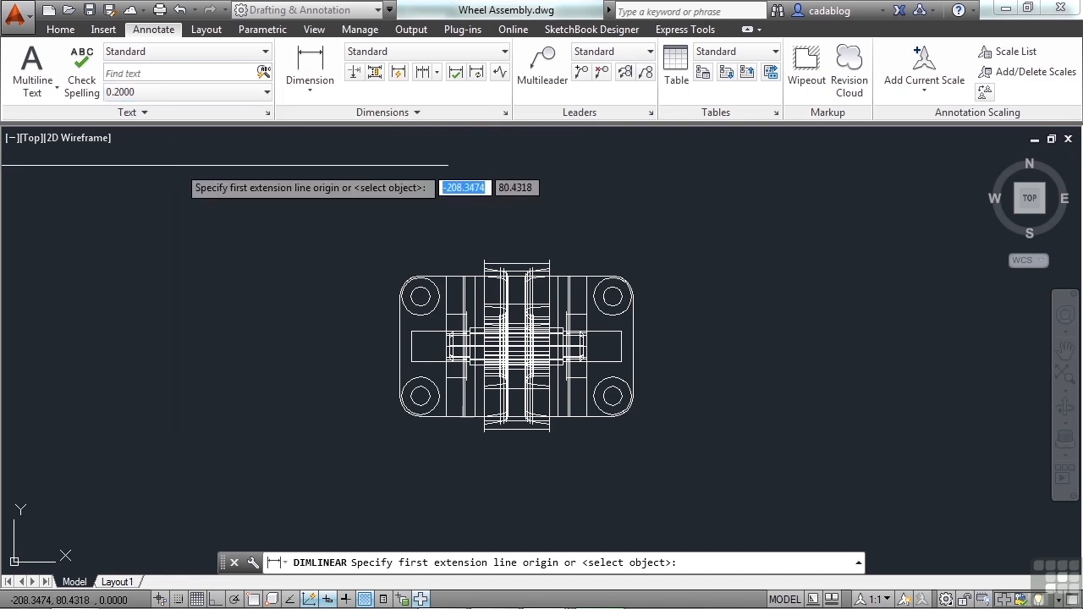
left_click(320, 68)
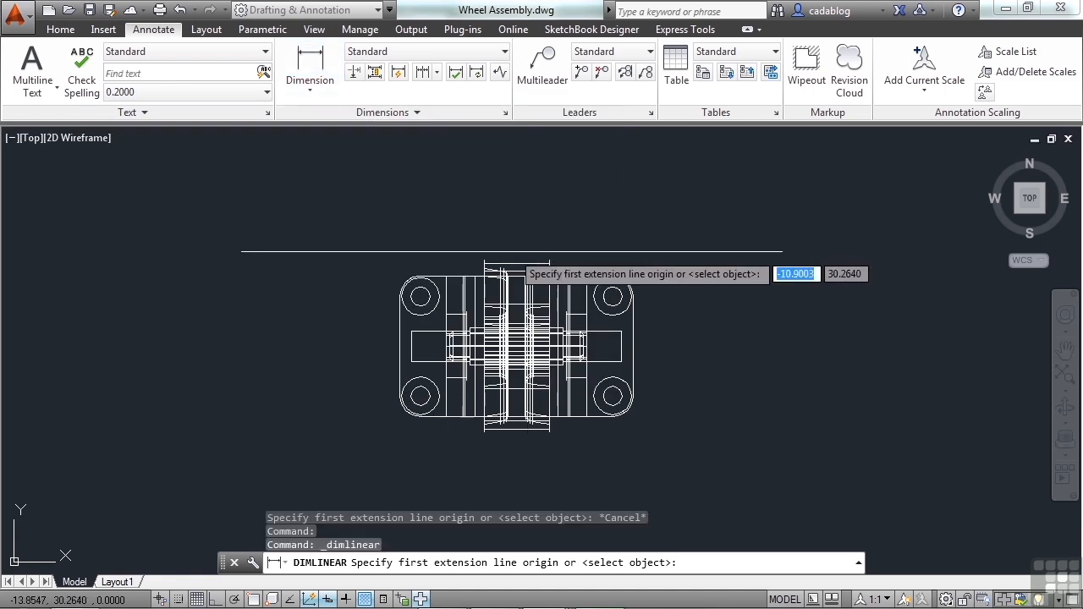
left_click(414, 295)
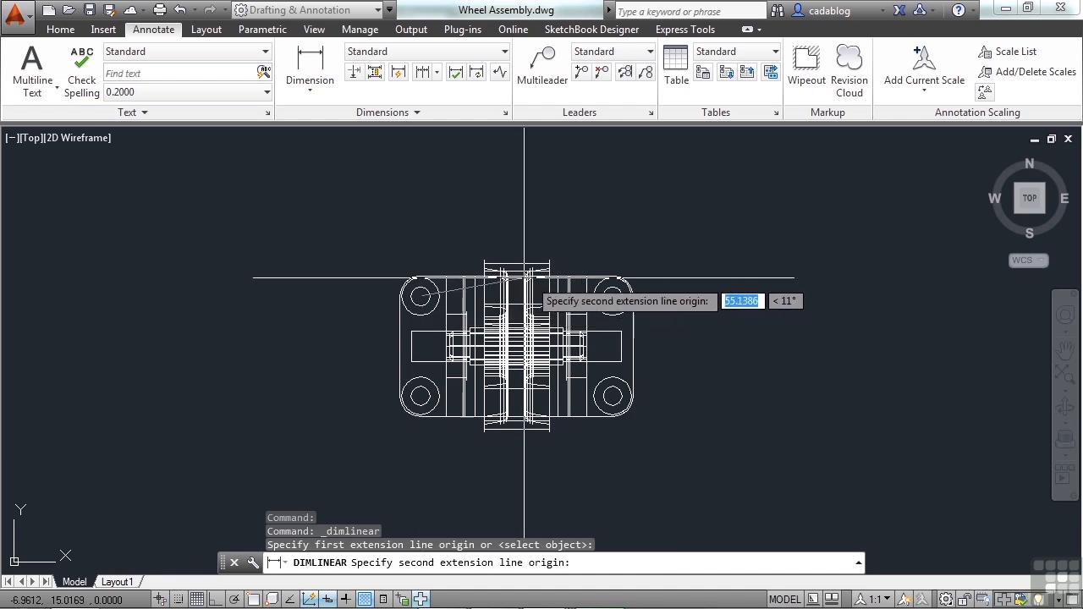
left_click(613, 296)
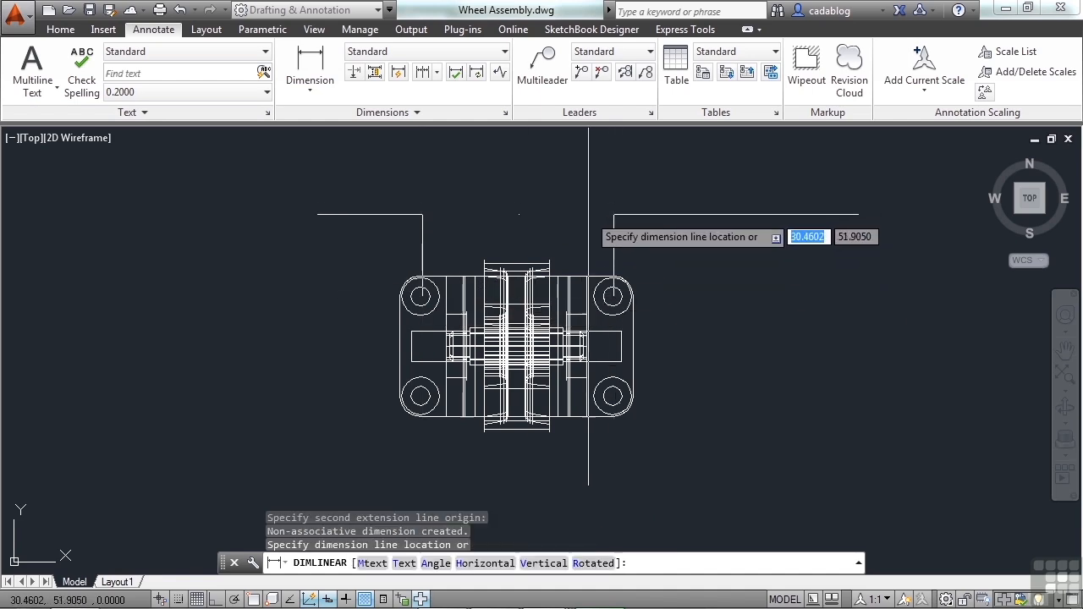
left_click(582, 226)
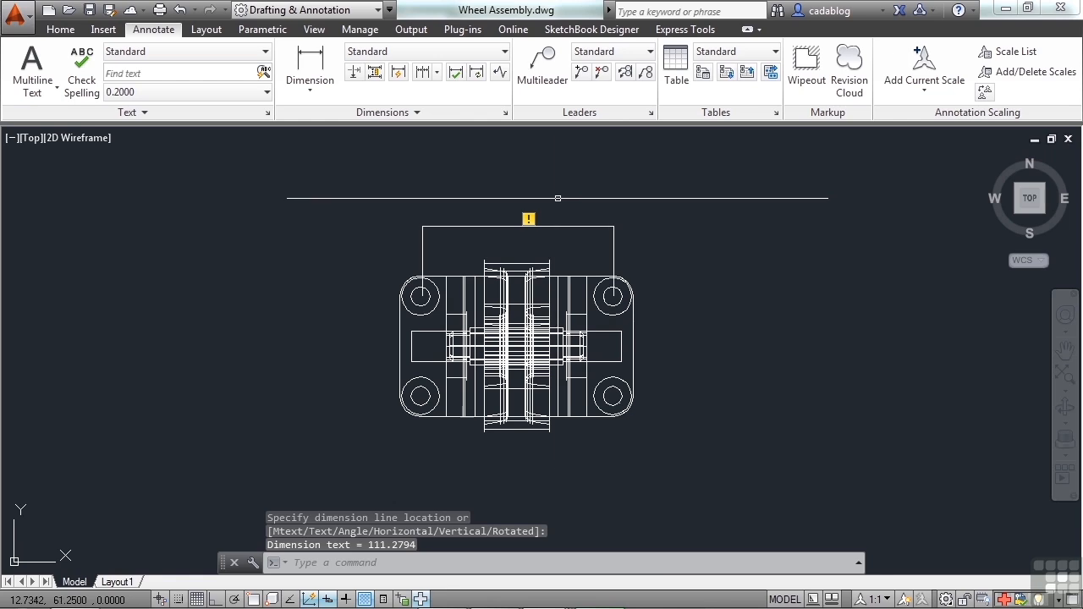
key("ctrl+z")
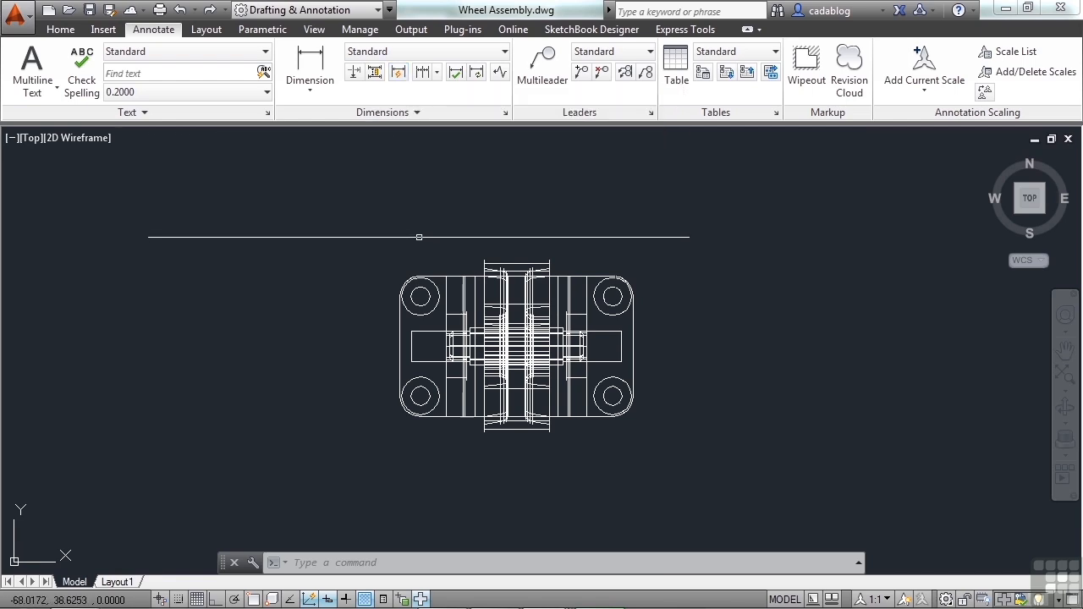
type("OP")
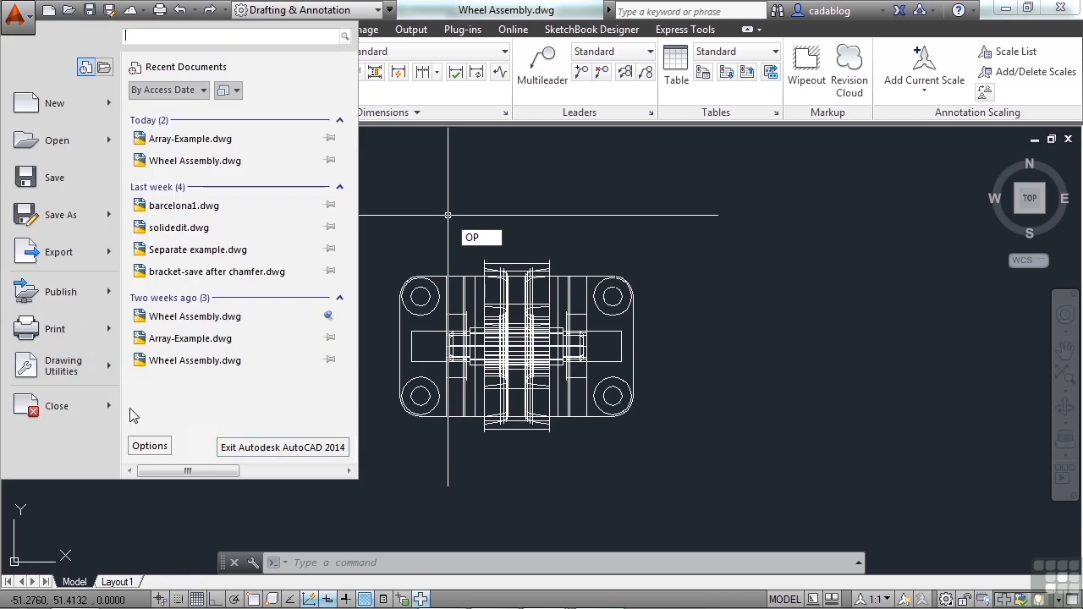
left_click(491, 238)
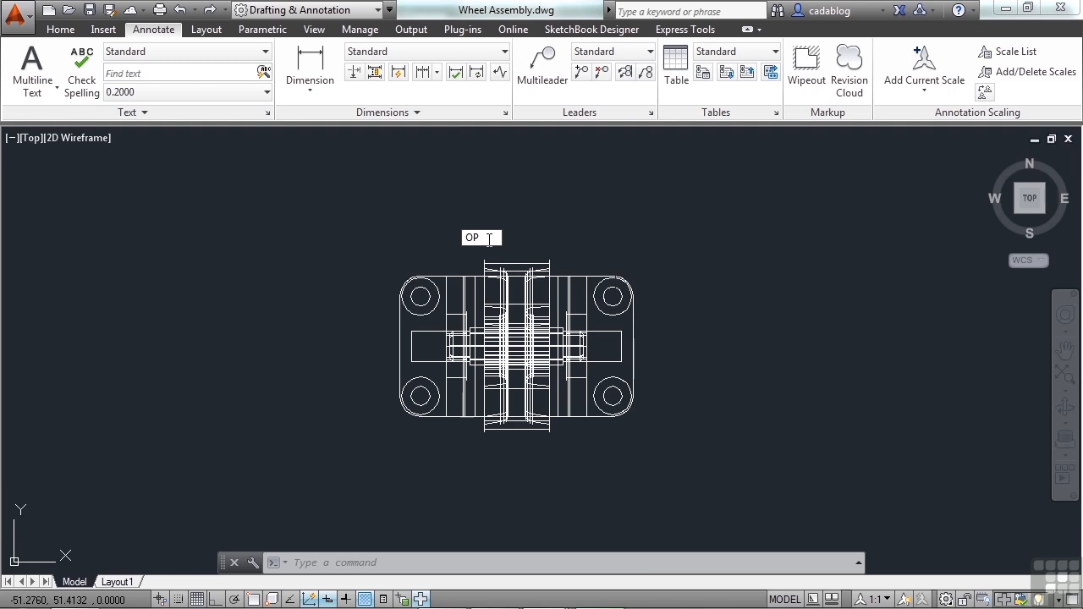
key("BackSpace")
key("BackSpace")
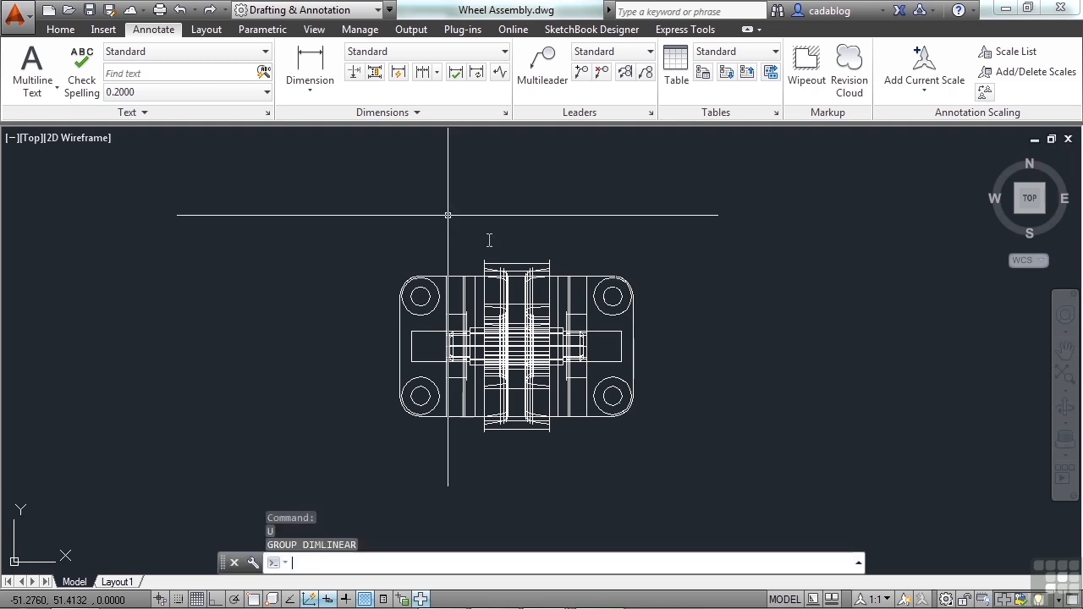
key("Escape")
key("Escape")
Open the Options dialog with the OP command and show its Display settings
type("op")
key("Return")
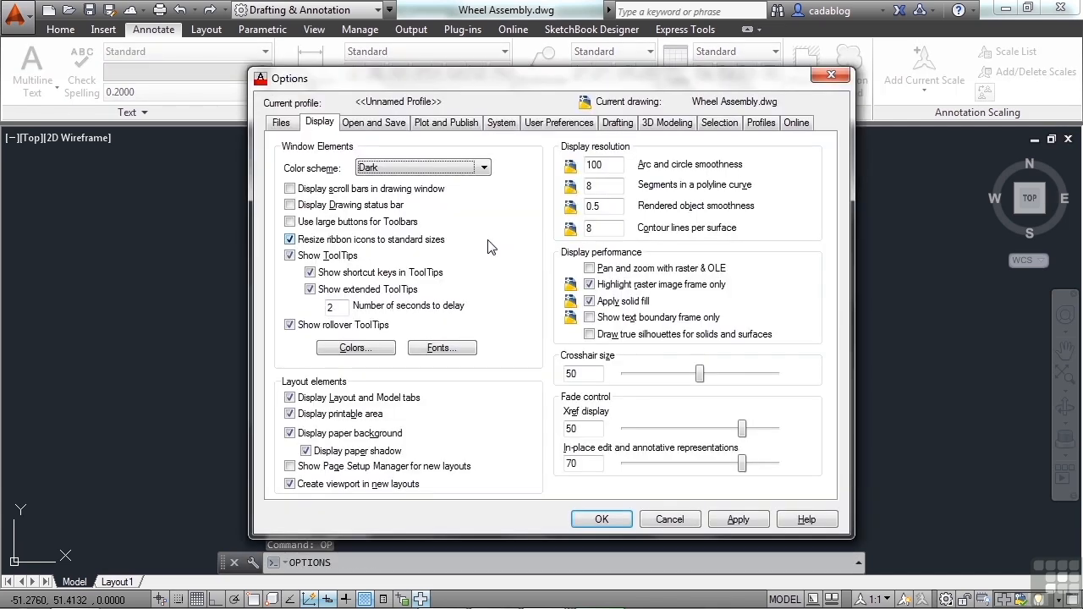
mouse_move(489, 246)
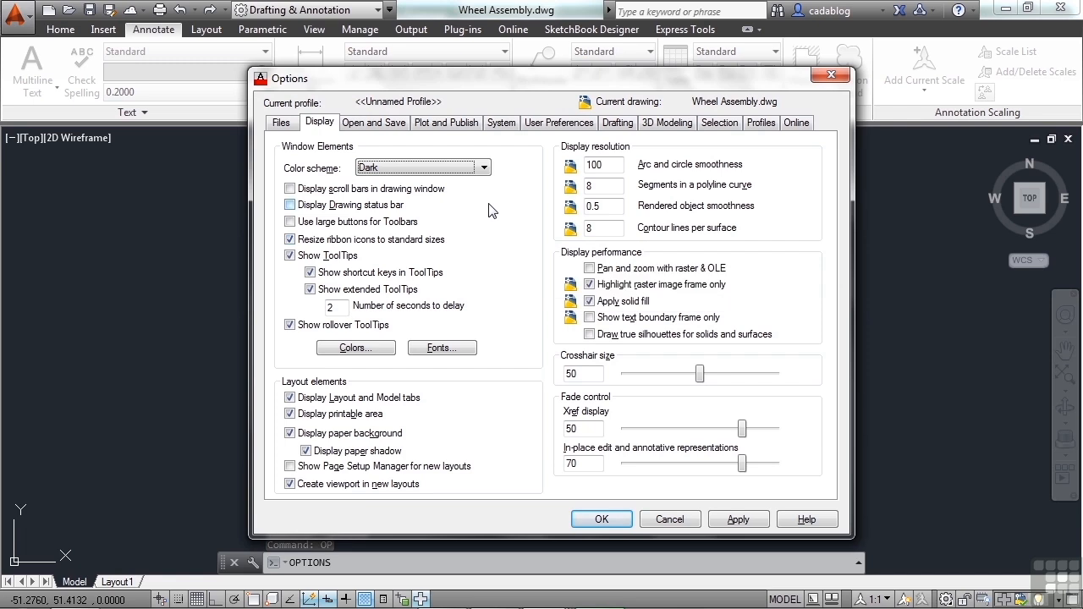
mouse_move(491, 210)
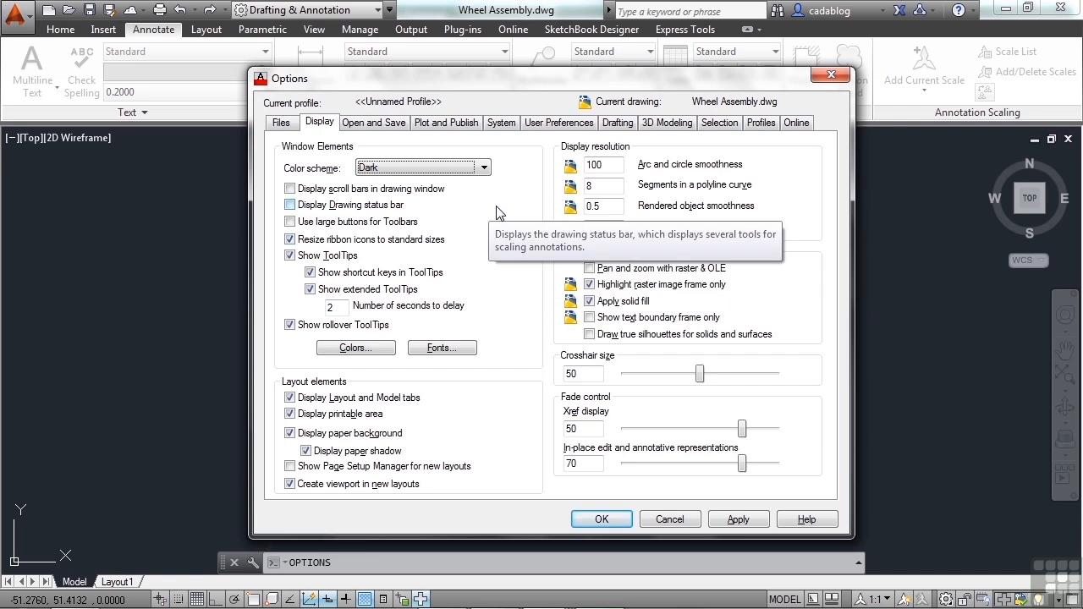
left_click(321, 123)
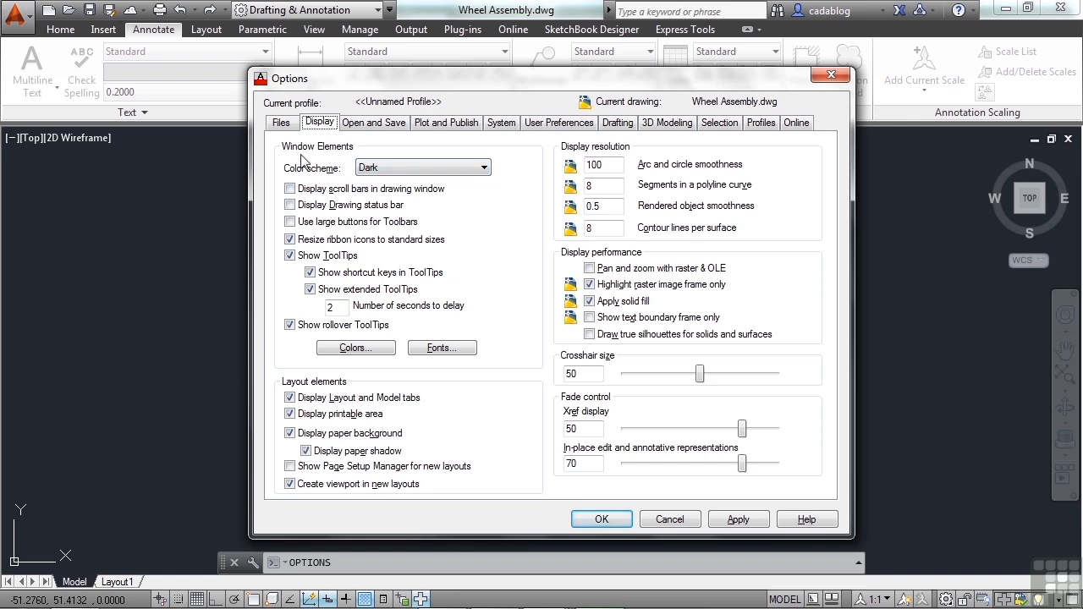
Turn Show ToolTips off and back on, keep Show rollover ToolTips enabled, and accept the options
left_click(291, 256)
left_click(290, 256)
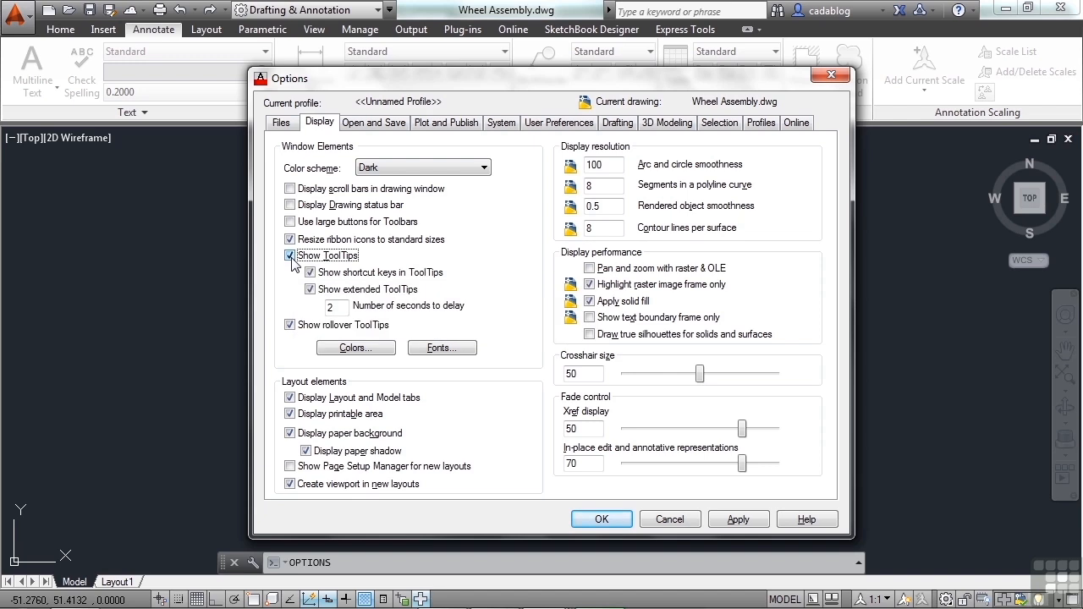
left_click(289, 325)
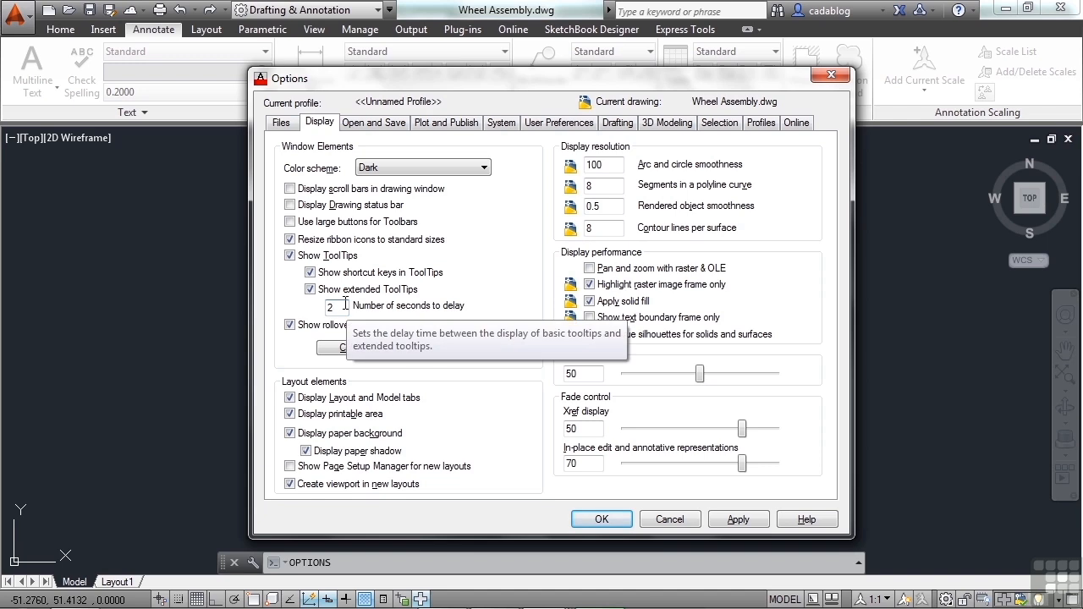
left_click(290, 255)
left_click(291, 256)
left_click(601, 520)
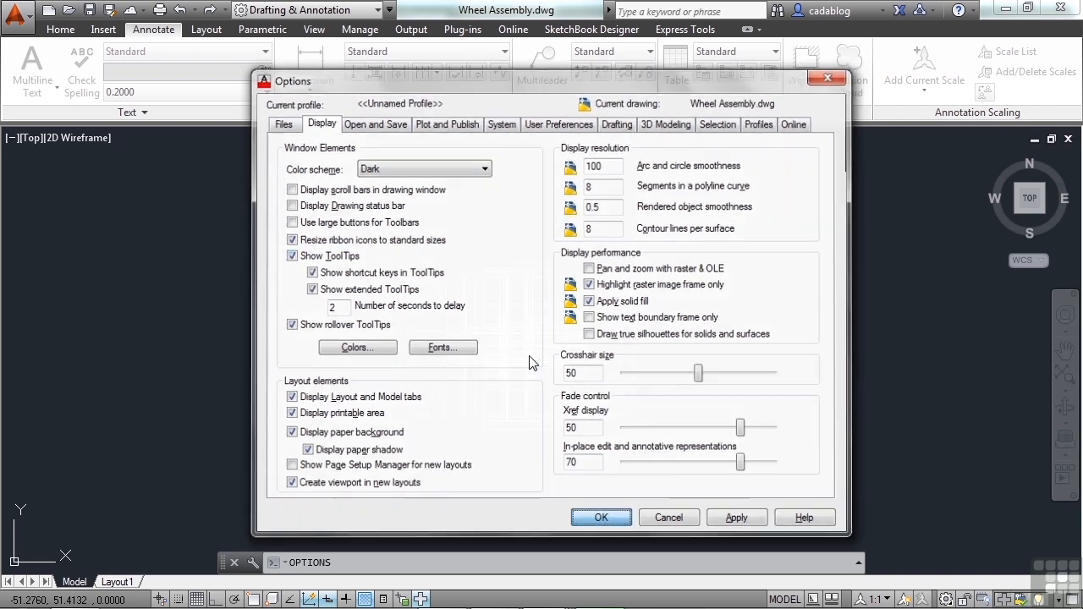
Examine the additional text and dimension tools, the dimension style and text height choices, and the extra Draw and Modify tools
mouse_move(522, 345)
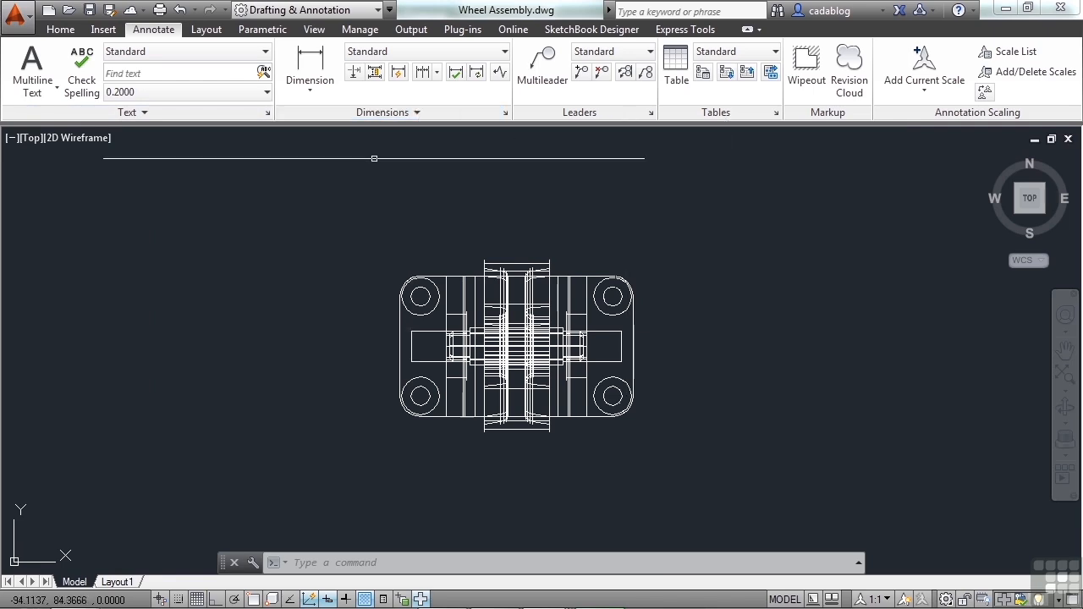
left_click(138, 114)
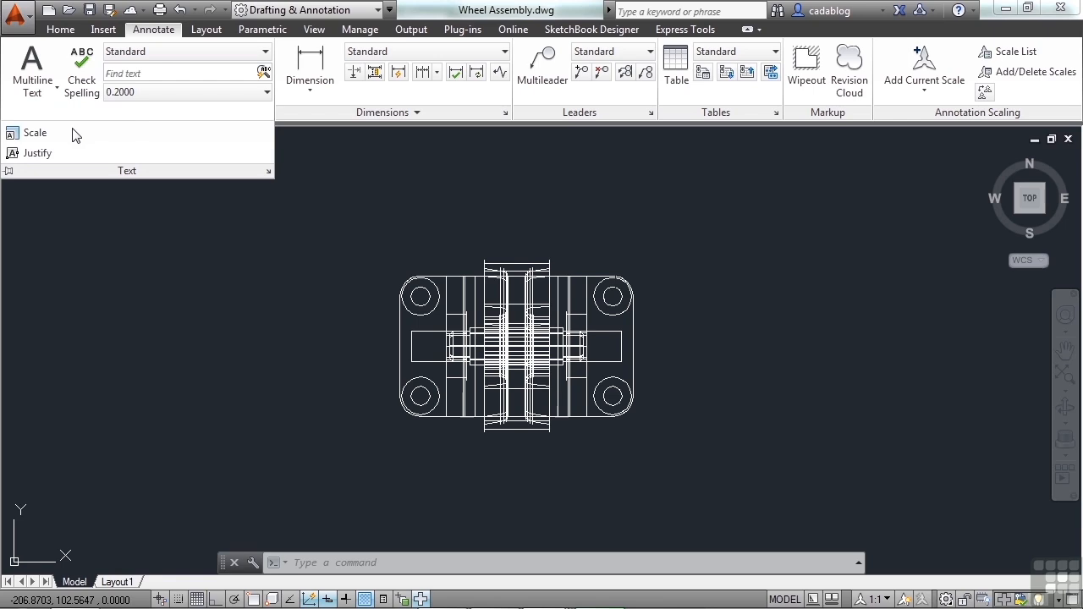
left_click(420, 110)
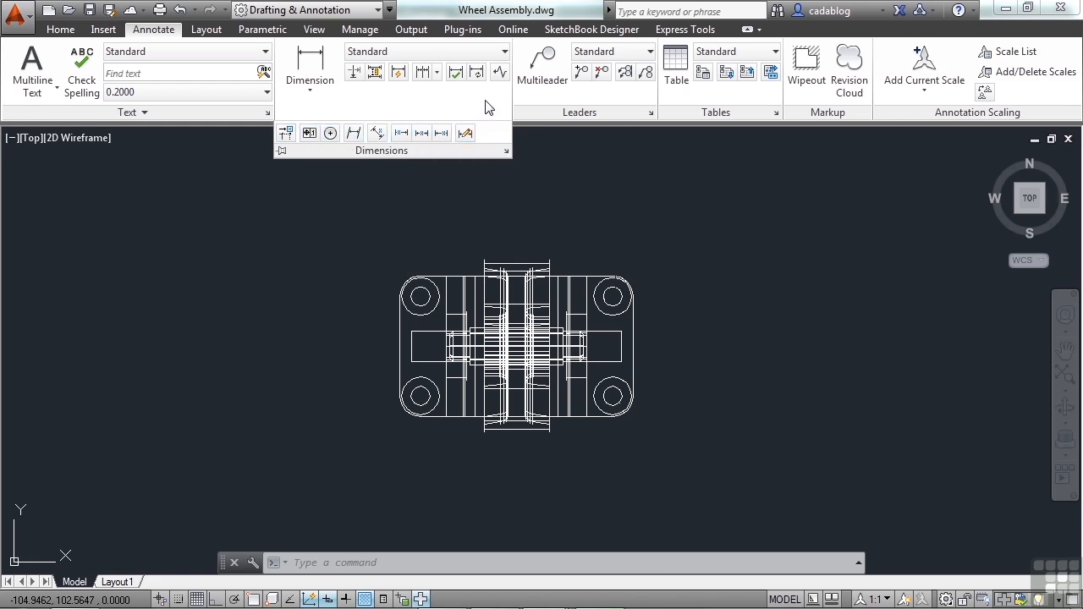
left_click(502, 55)
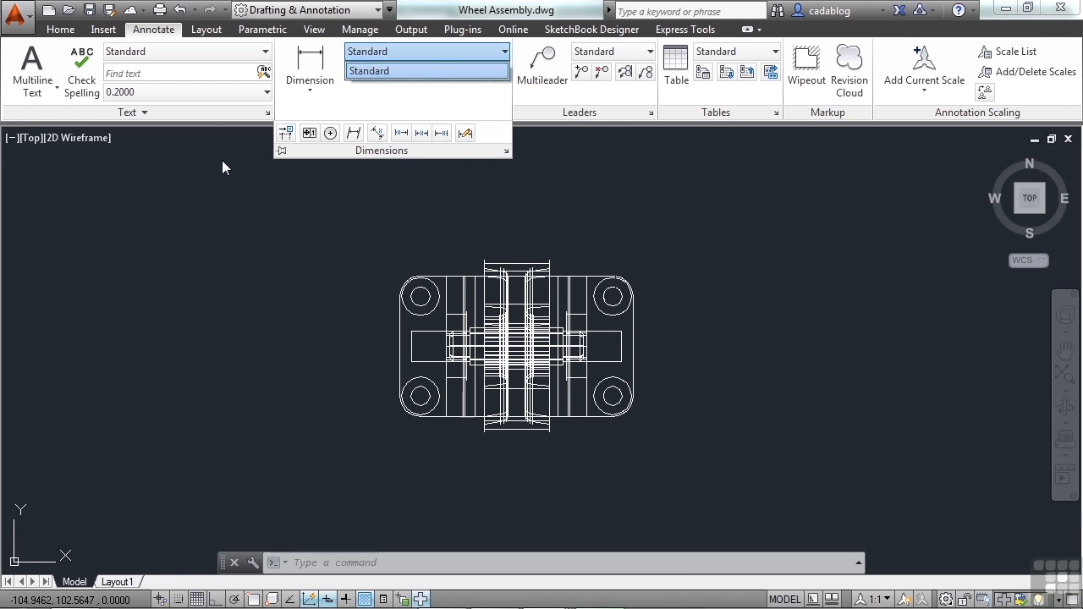
left_click(268, 94)
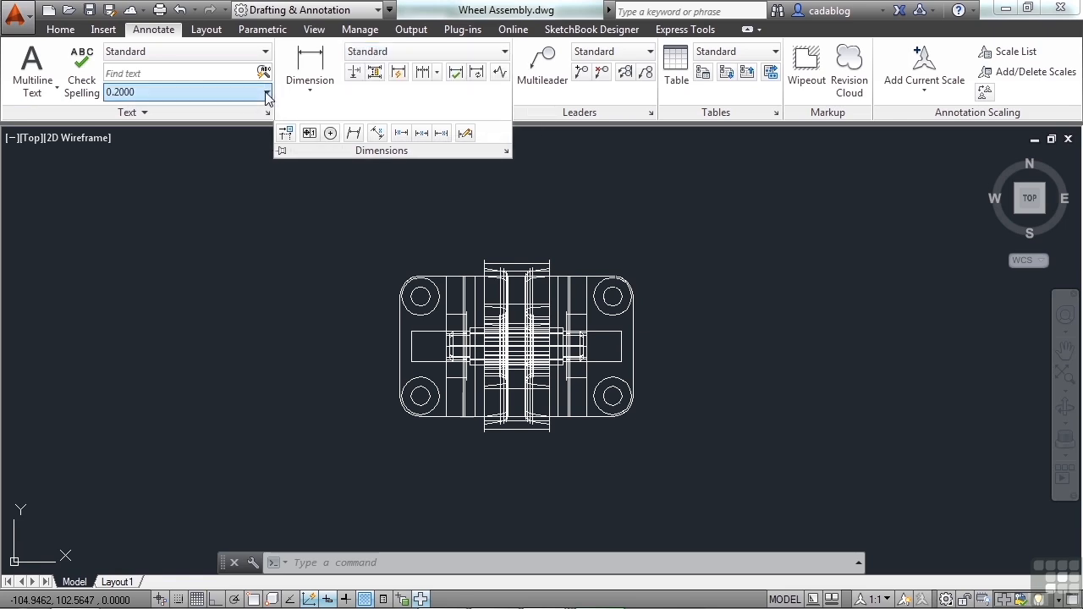
left_click(269, 93)
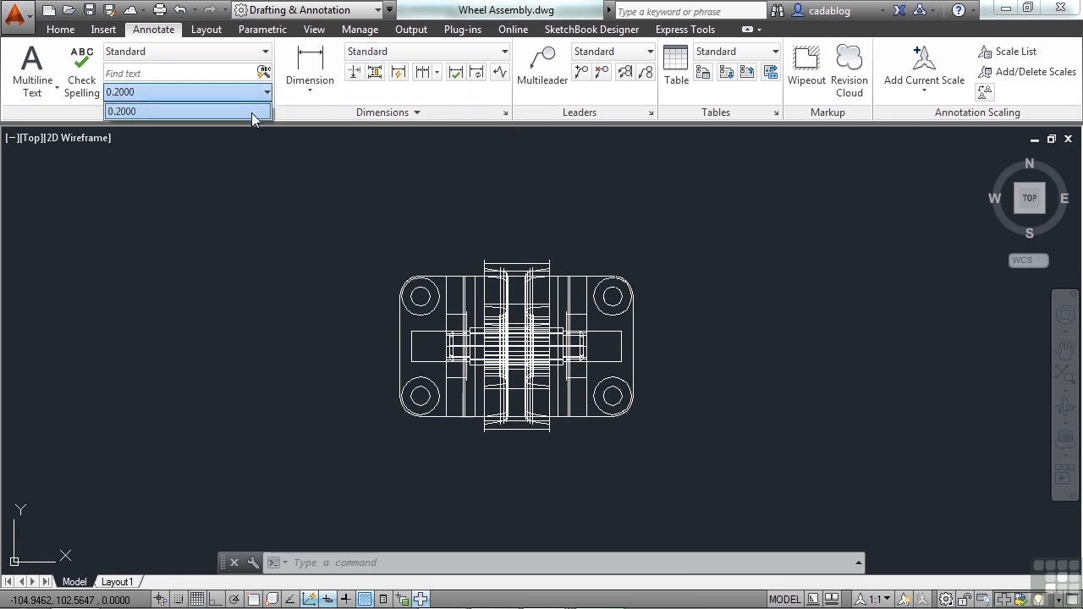
left_click(56, 32)
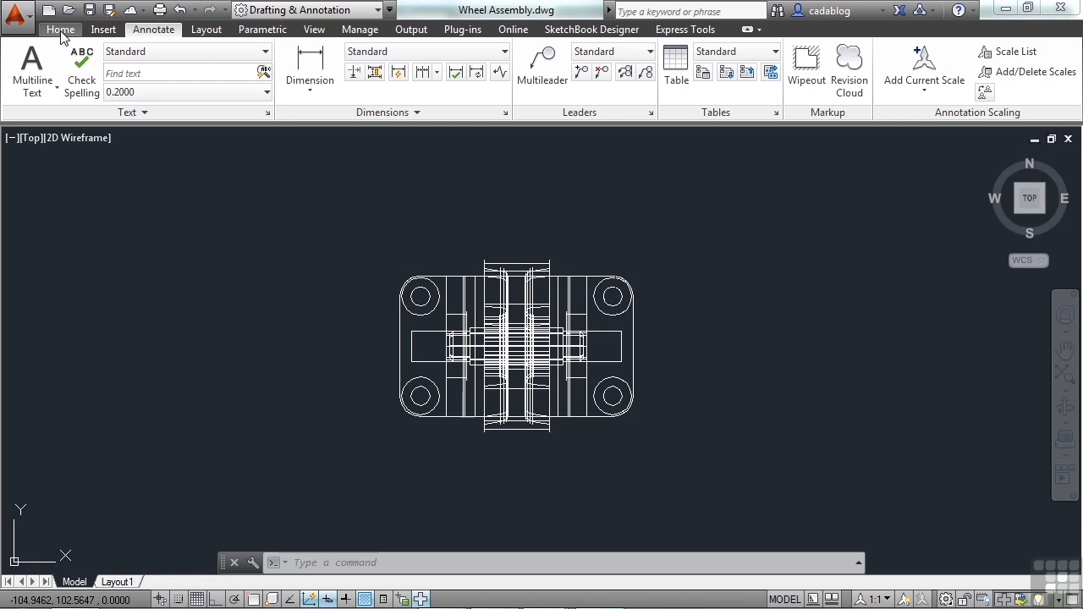
left_click(63, 31)
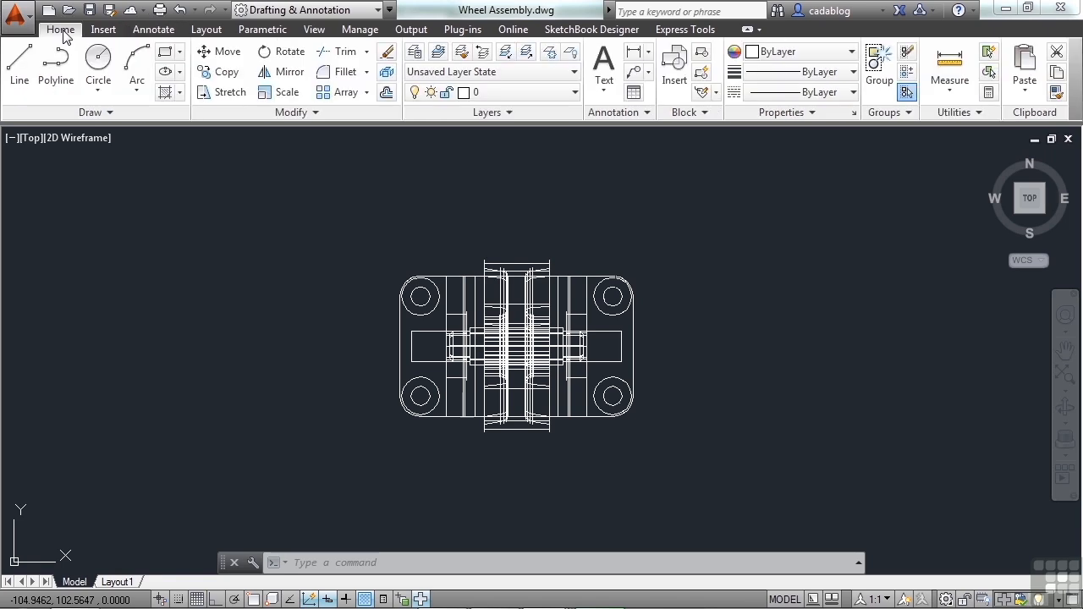
left_click(115, 114)
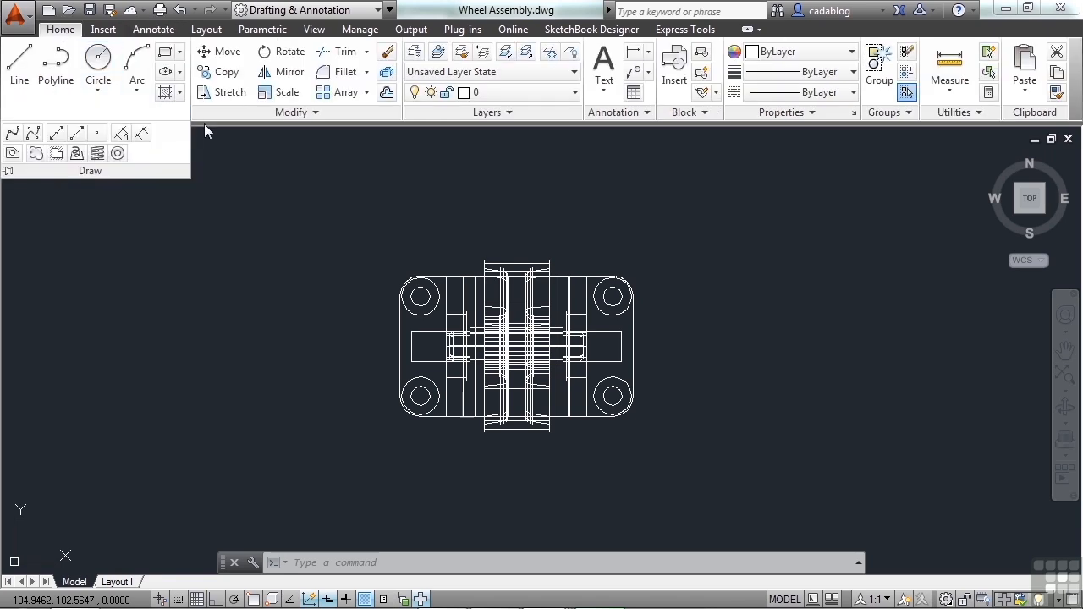
left_click(287, 114)
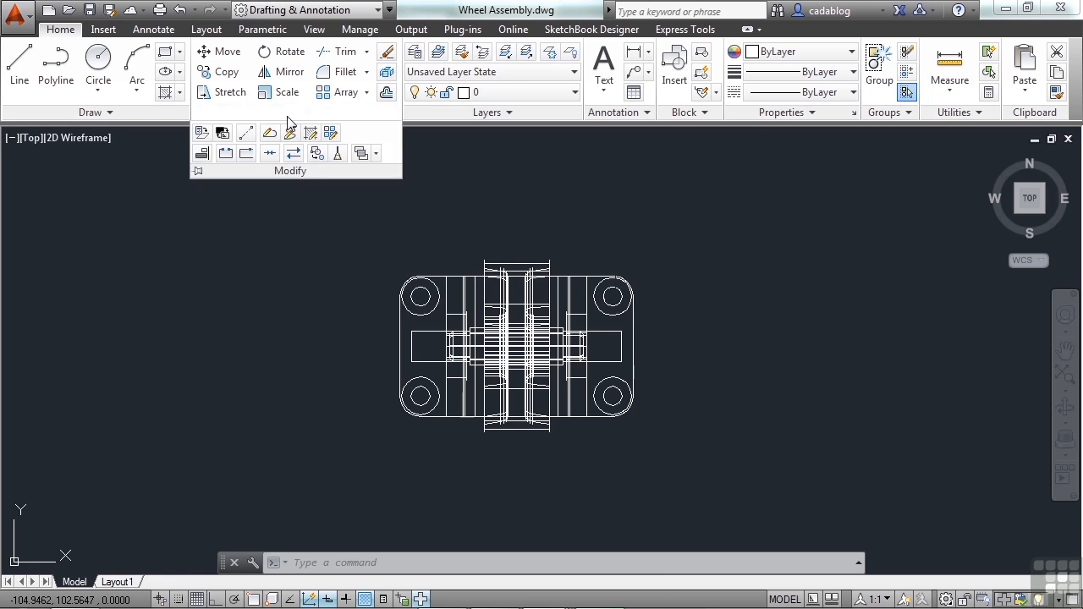
Examine the additional layer tools and the extra Modify and Draw tools
left_click(518, 113)
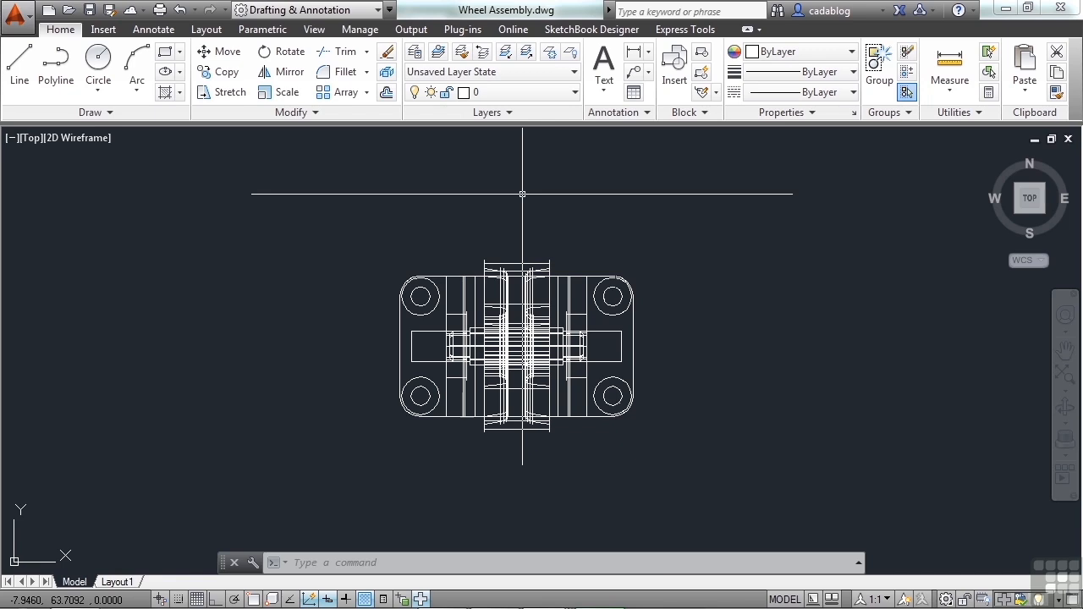
left_click(512, 112)
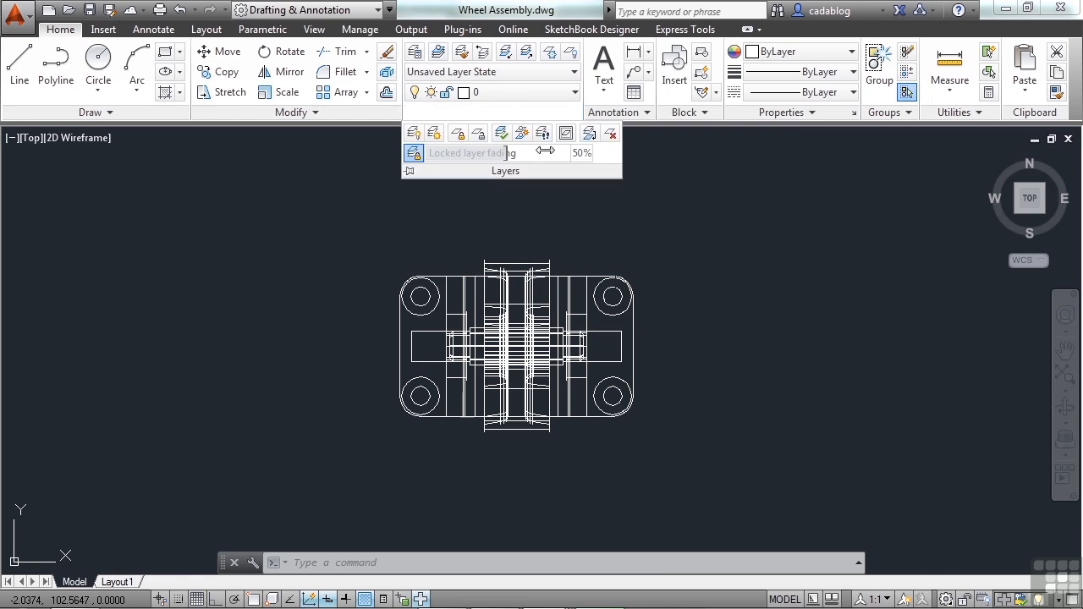
left_click(313, 113)
left_click(135, 113)
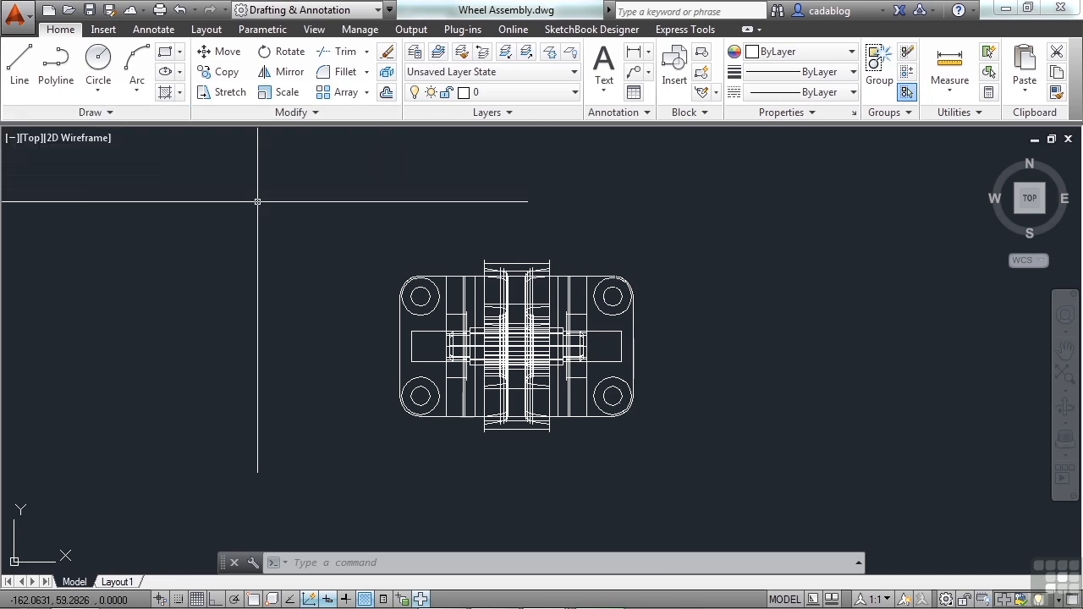
Examine the variants of the Circle, Fillet and Trim tools and the list of layers in the drawing
left_click(110, 88)
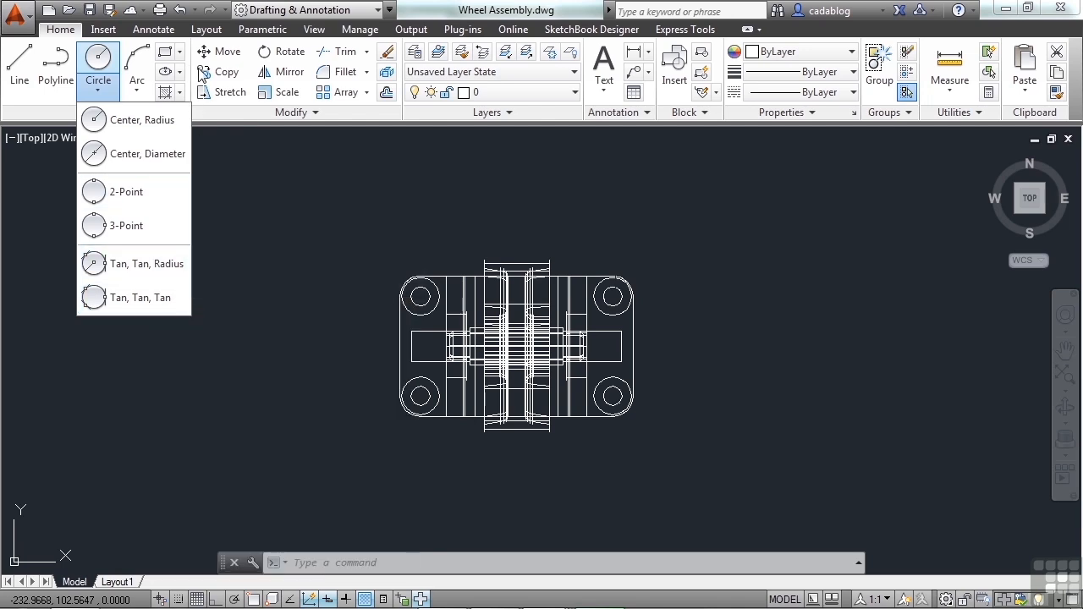
left_click(368, 75)
left_click(368, 73)
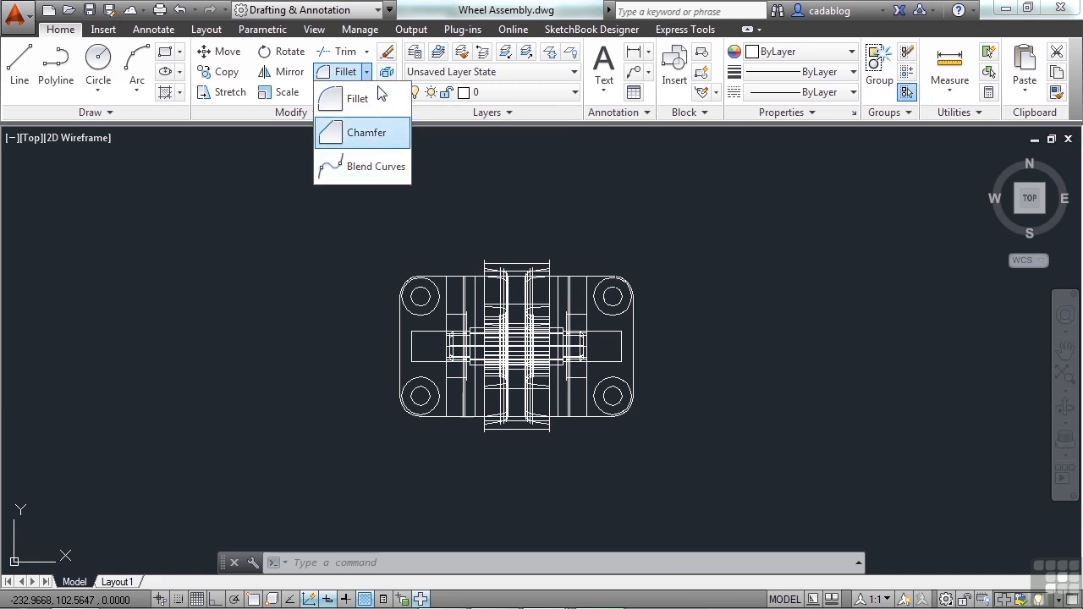
left_click(367, 52)
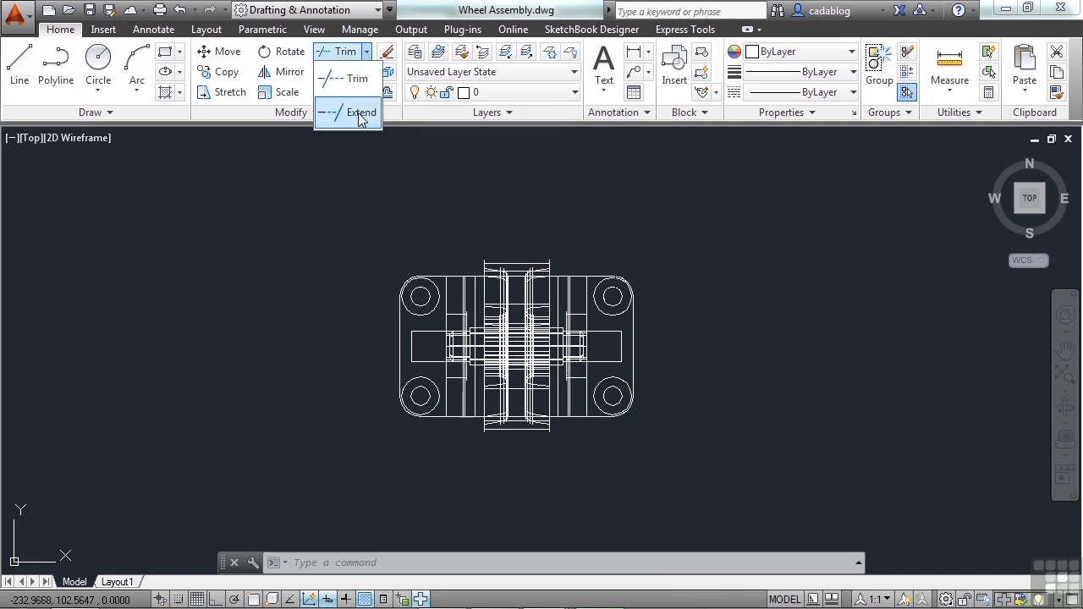
left_click(472, 174)
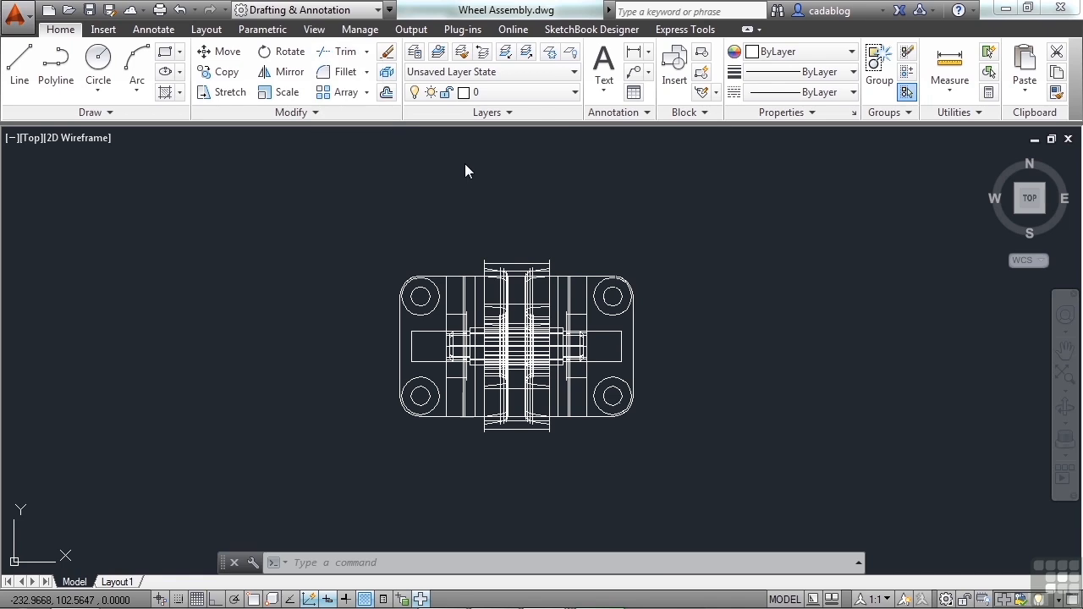
left_click(573, 94)
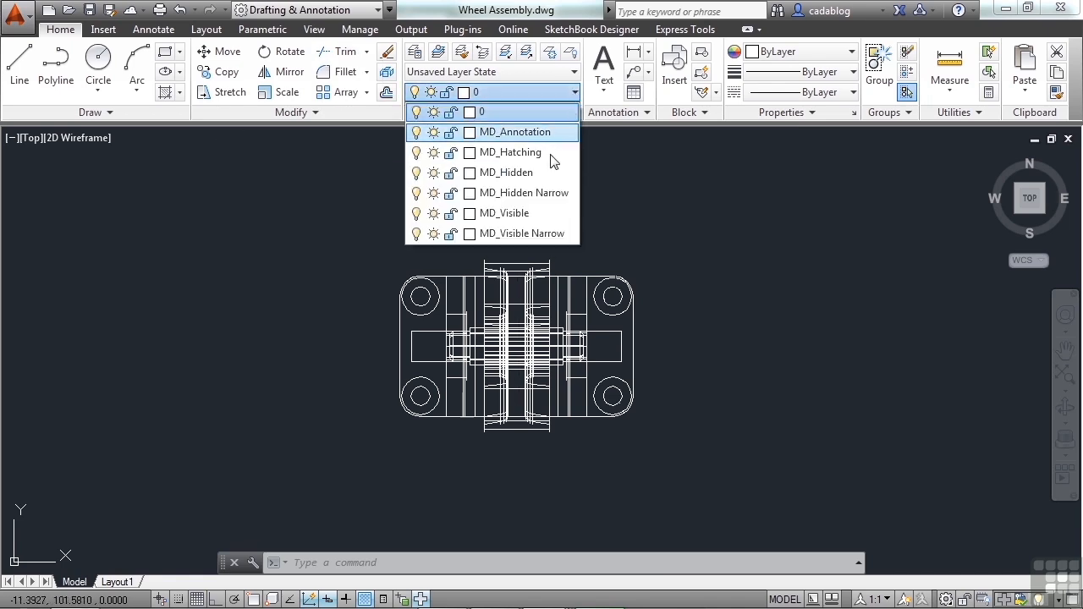
left_click(673, 206)
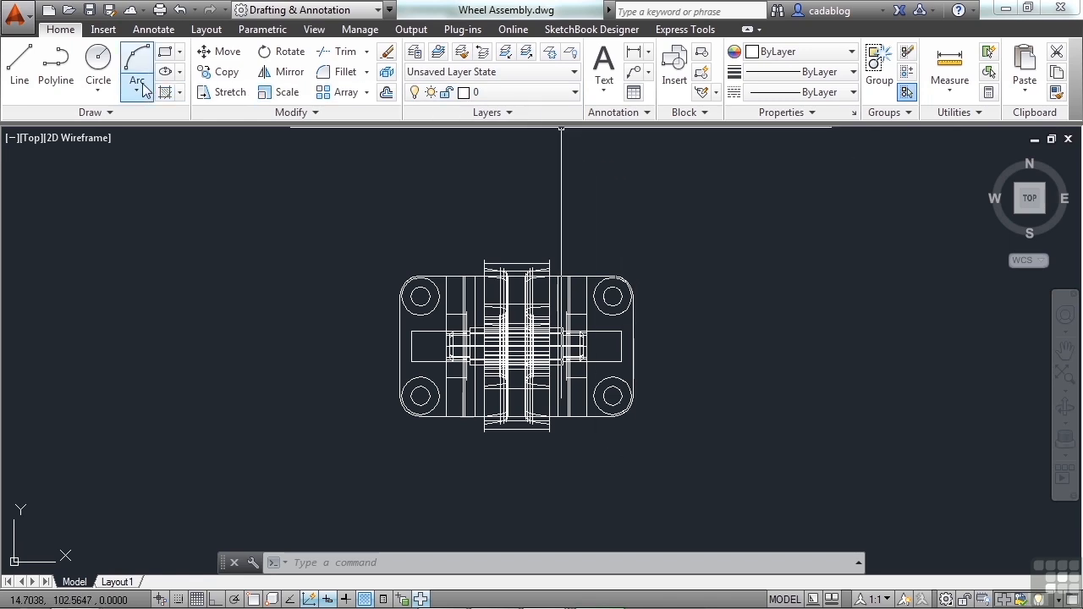
Draw a 2-Point circle in the empty area above and to the left of the wheel assembly
left_click(100, 90)
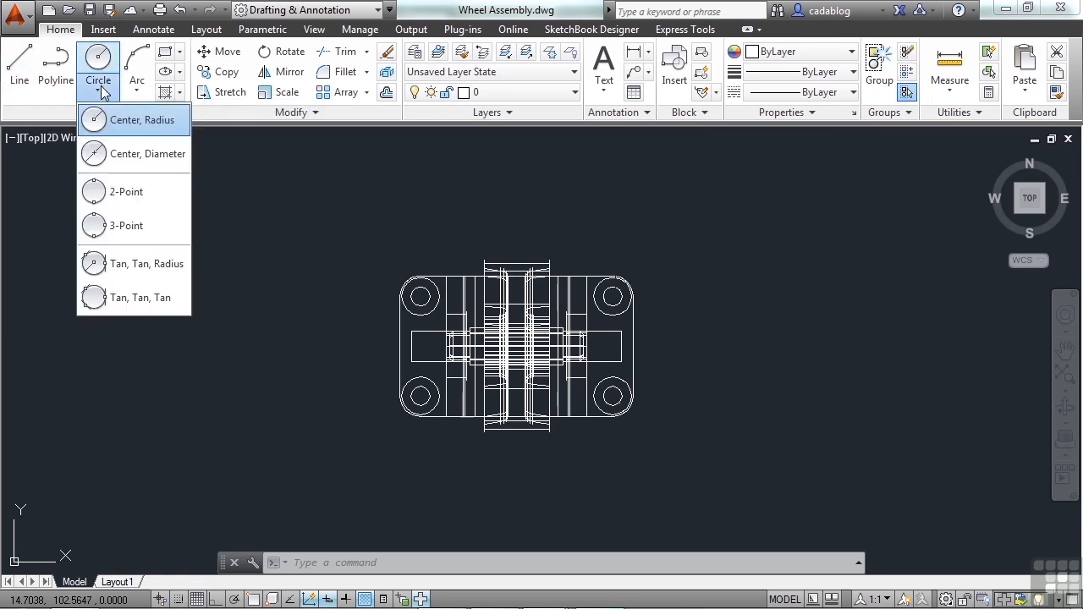
left_click(127, 192)
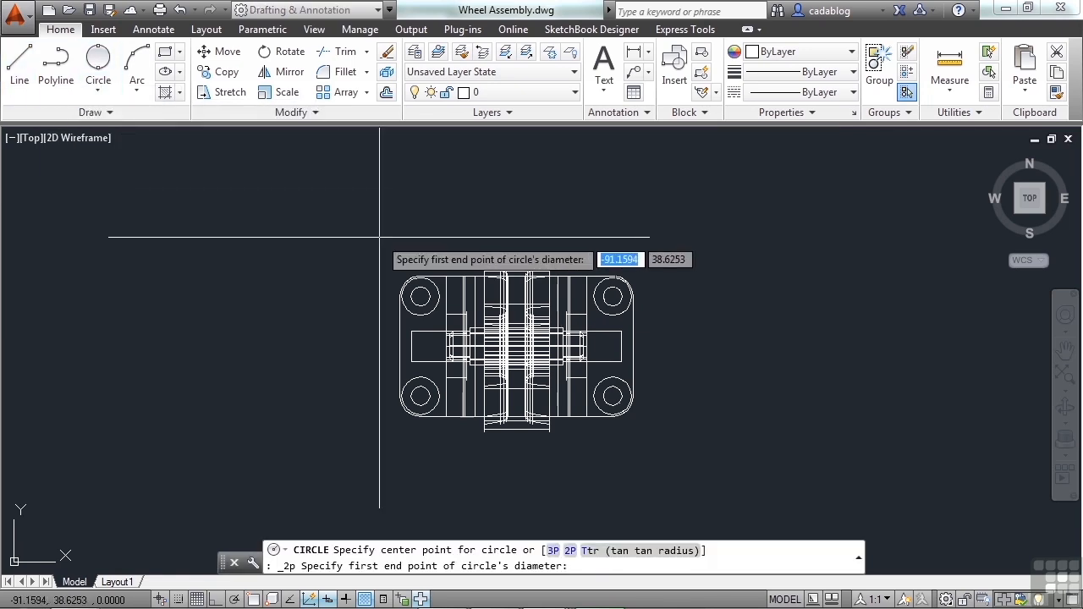
left_click(303, 207)
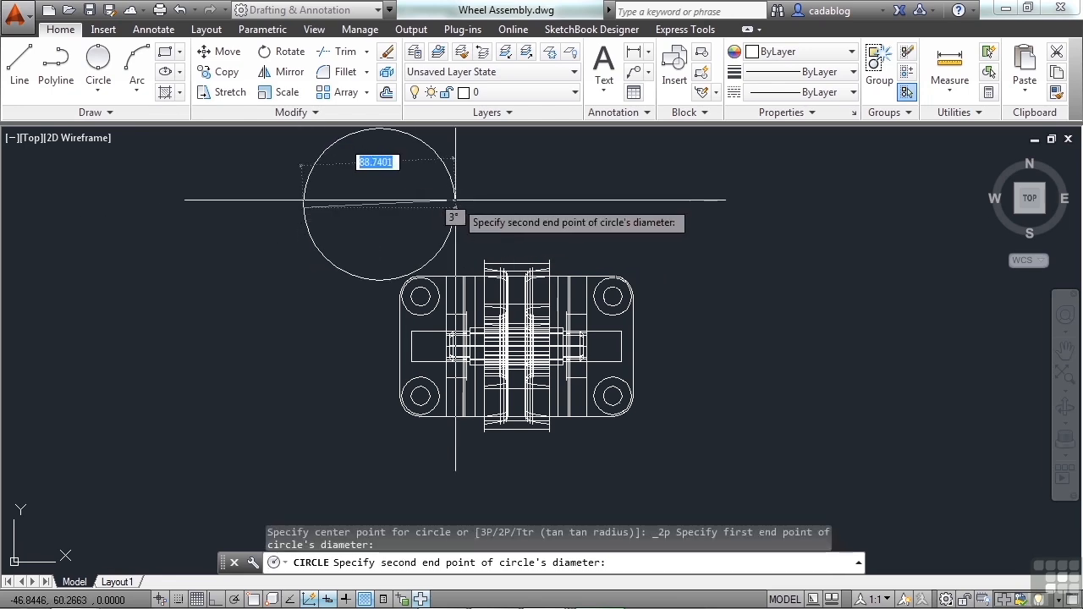
left_click(397, 207)
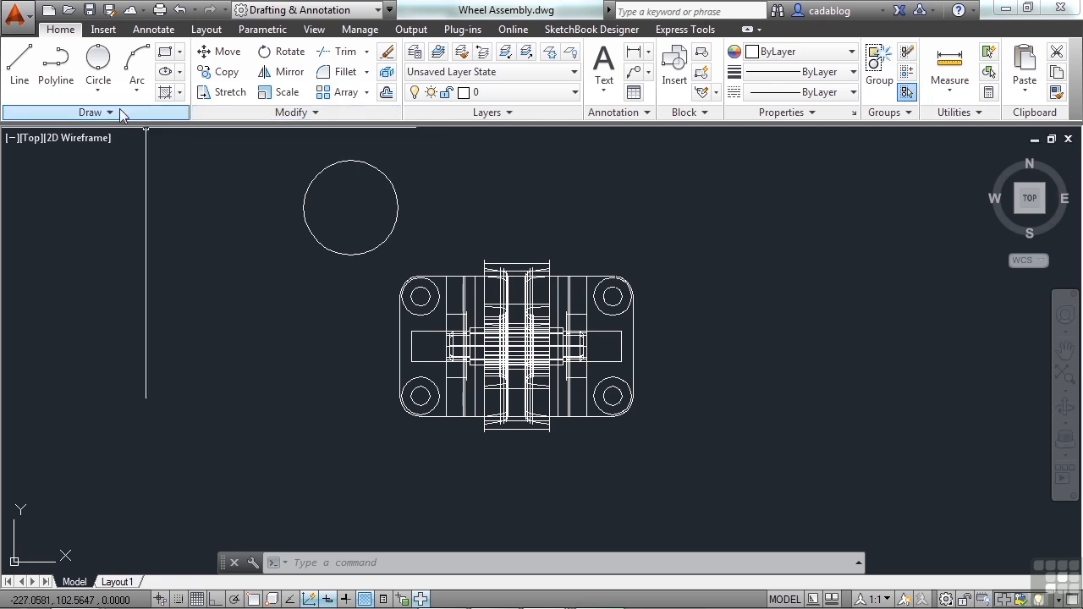
left_click(98, 91)
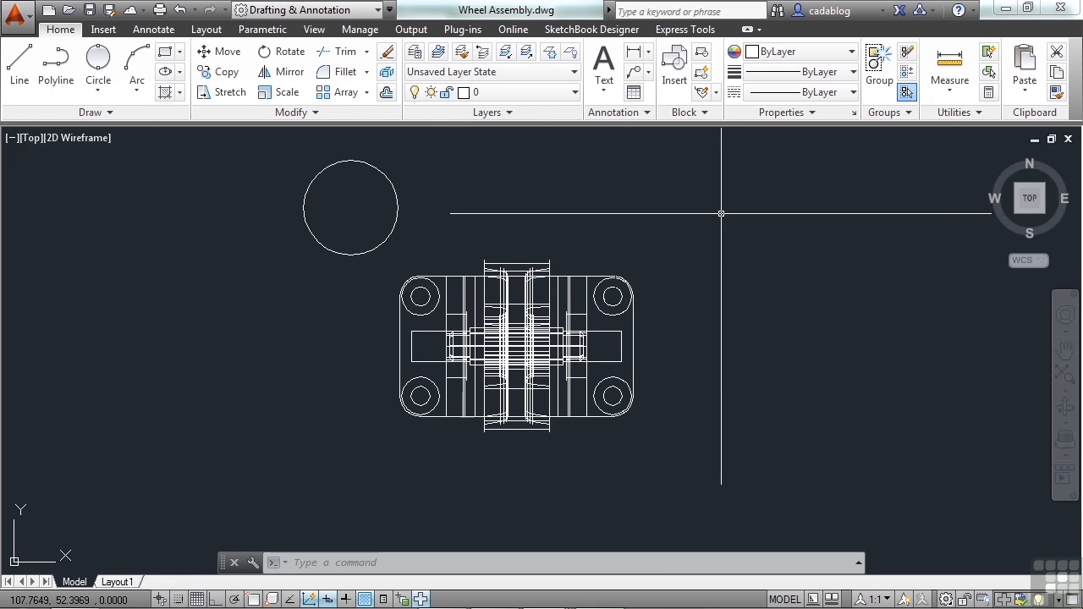
Collapse the ribbon with Minimize to Tabs and temporarily reveal its Home and Annotate tools
left_click(759, 30)
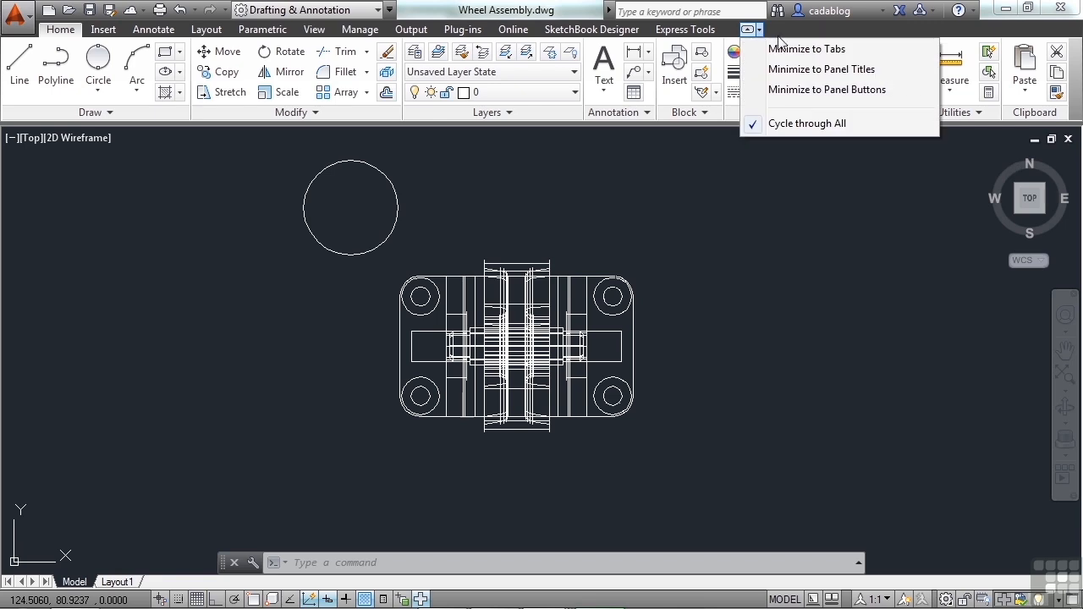
left_click(803, 51)
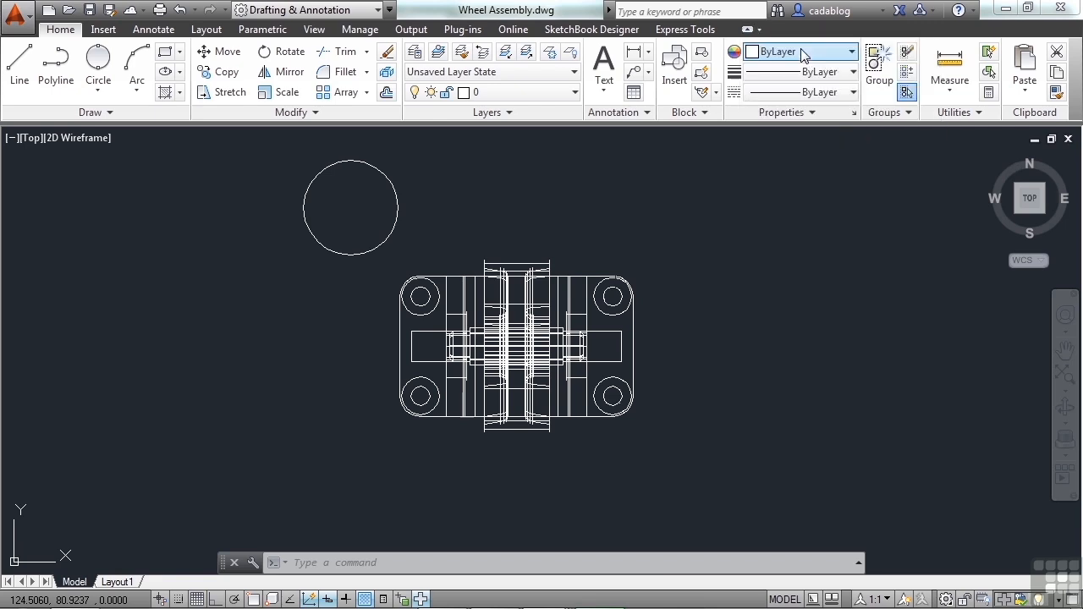
left_click(750, 30)
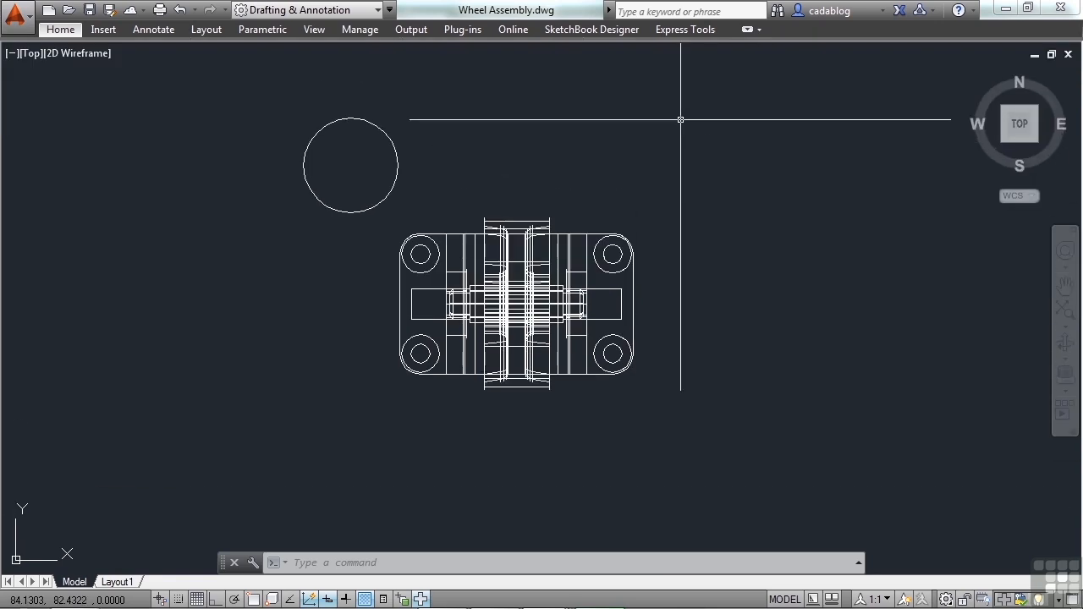
left_click(61, 31)
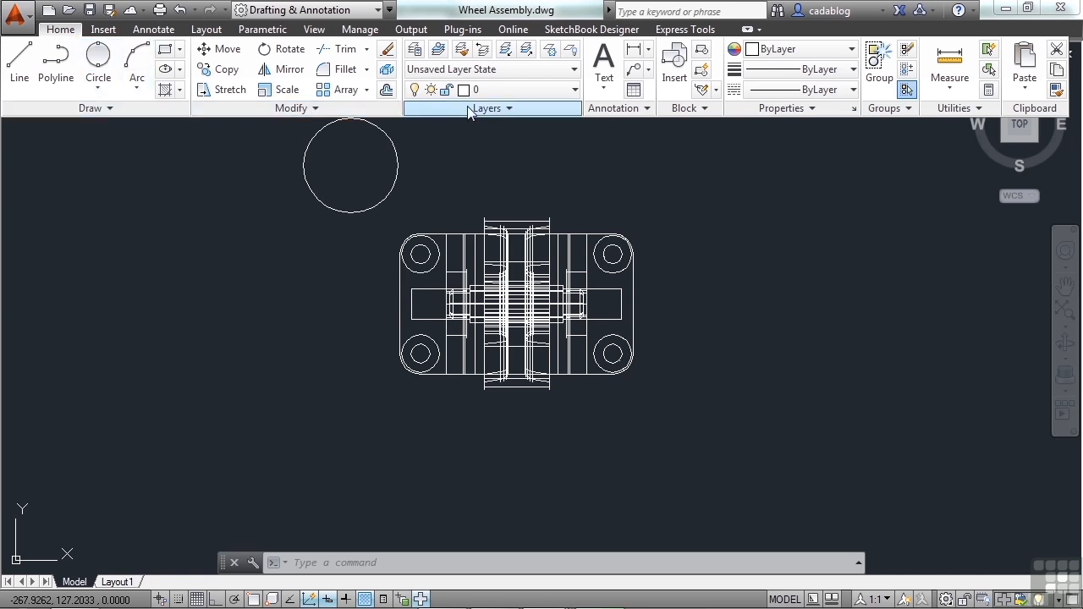
left_click(806, 230)
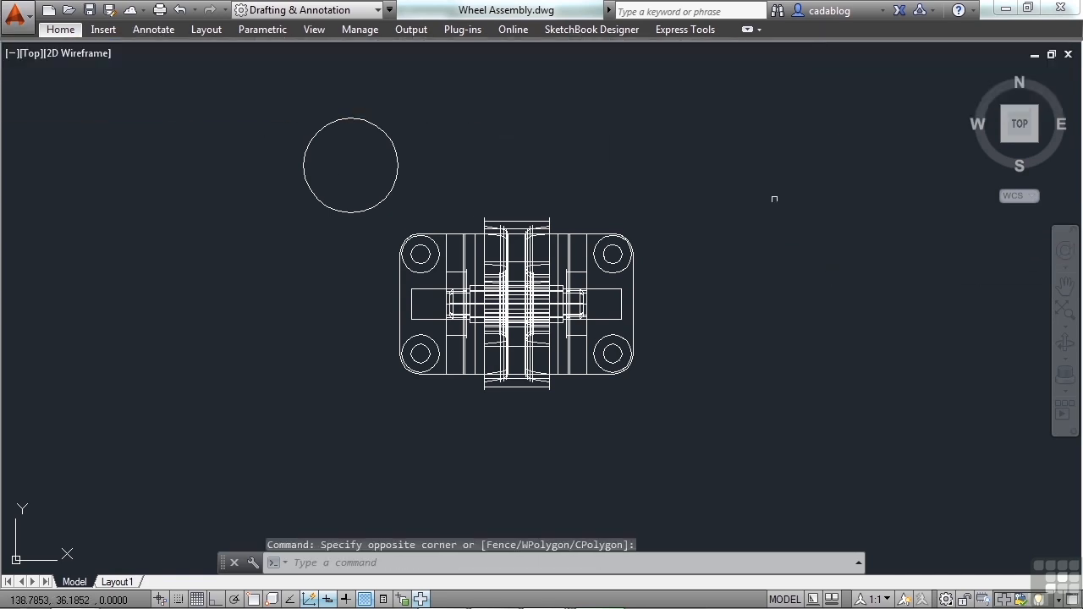
left_click(158, 32)
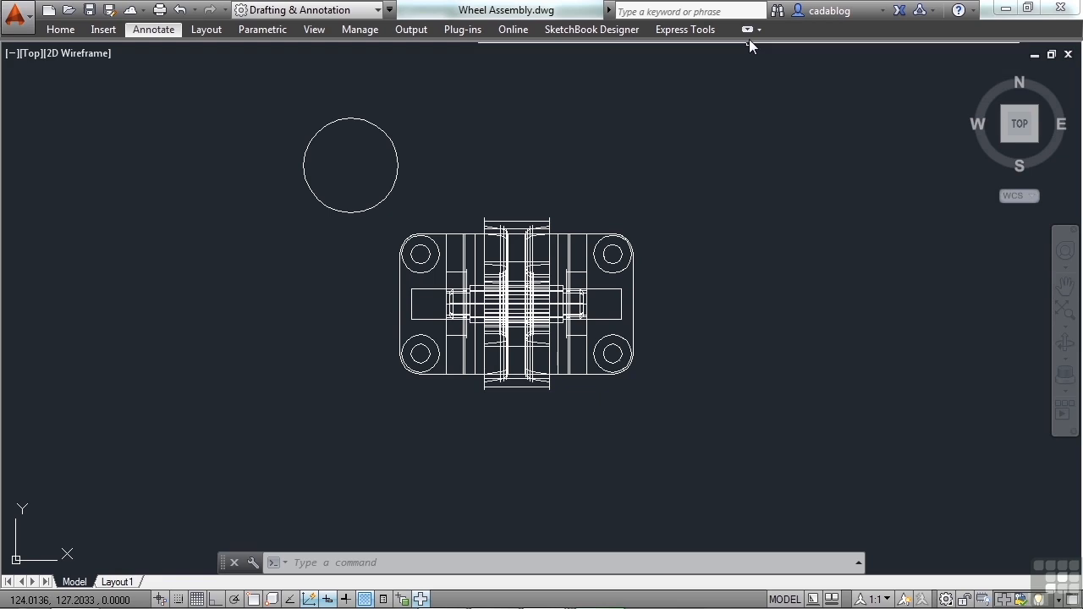
Set the ribbon to Minimize to Panel Titles and view the Annotate and Home titles
left_click(758, 34)
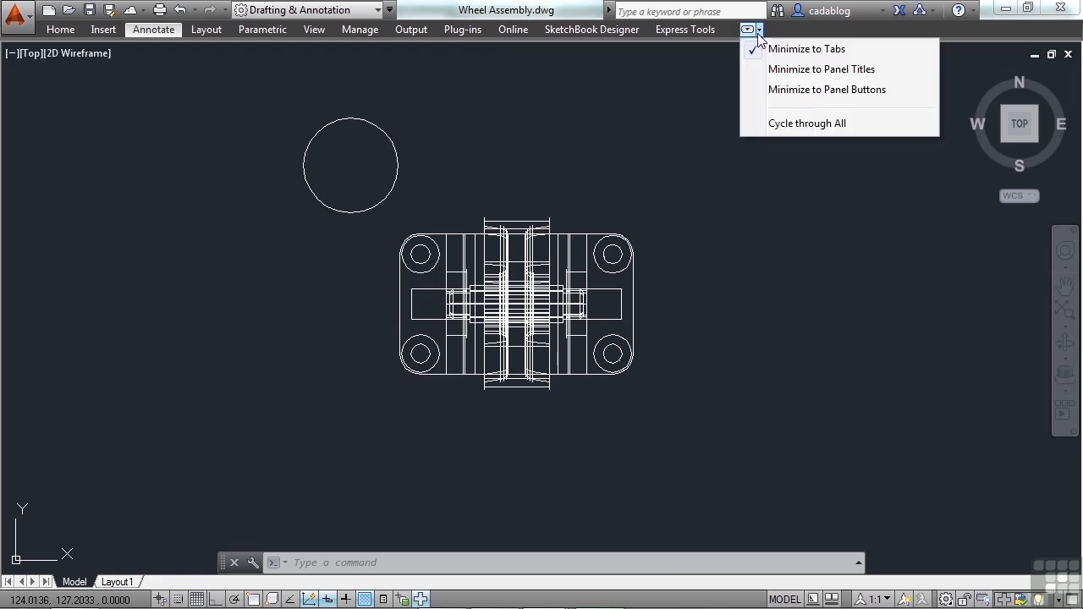
left_click(809, 72)
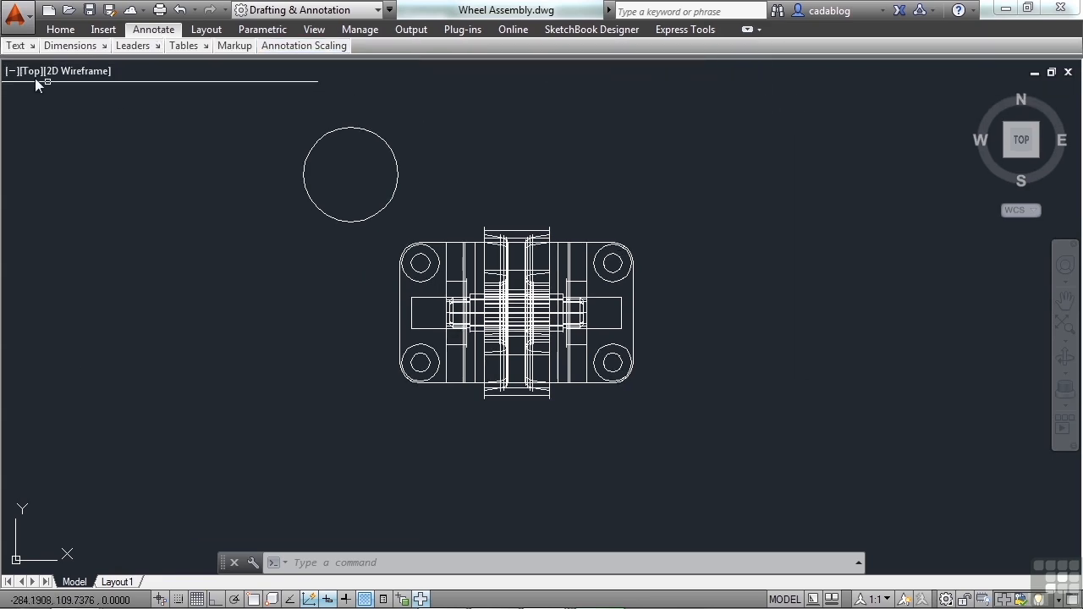
mouse_move(15, 45)
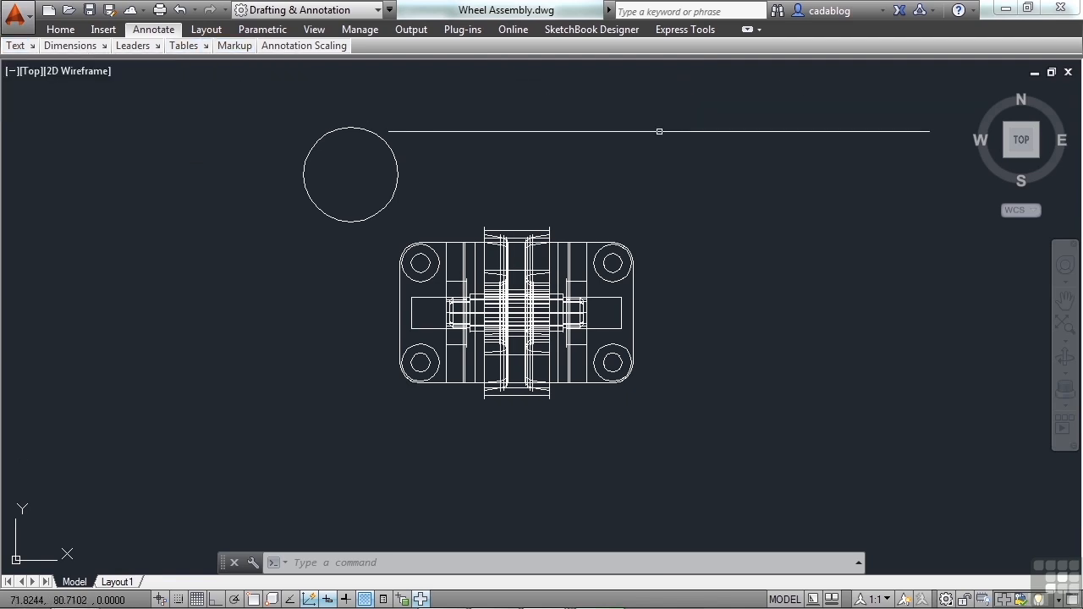
left_click(60, 29)
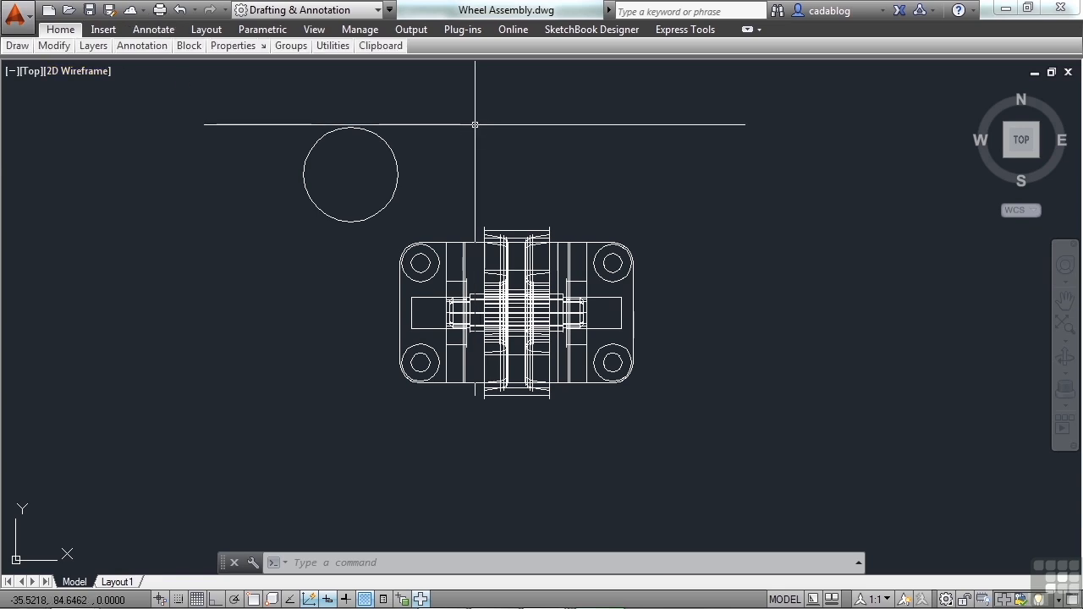
Set the ribbon to Minimize to Panel Buttons and preview the collapsed Draw tools
left_click(759, 30)
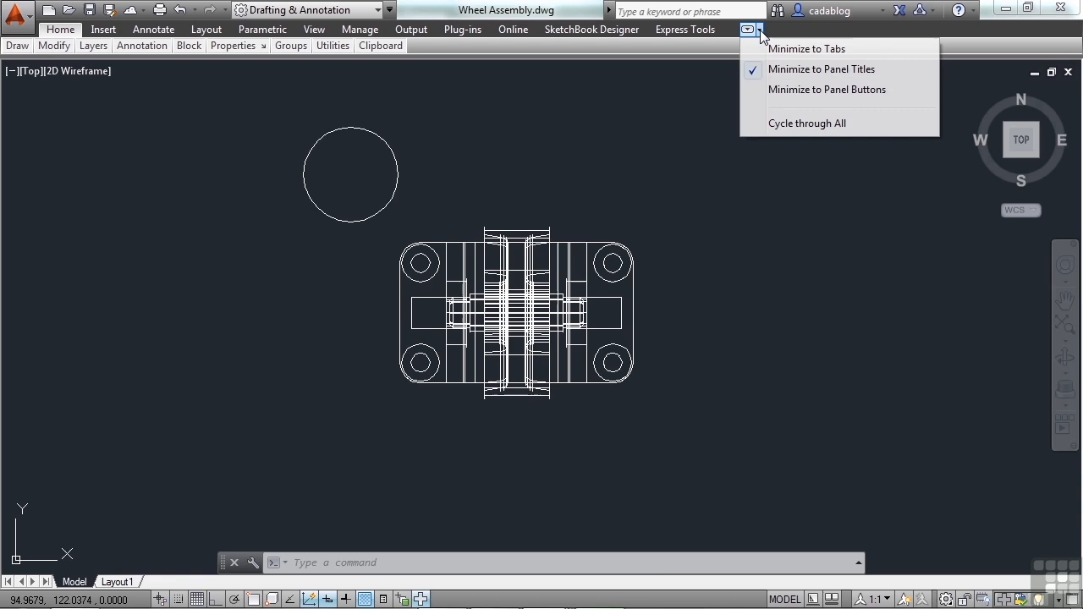
left_click(818, 92)
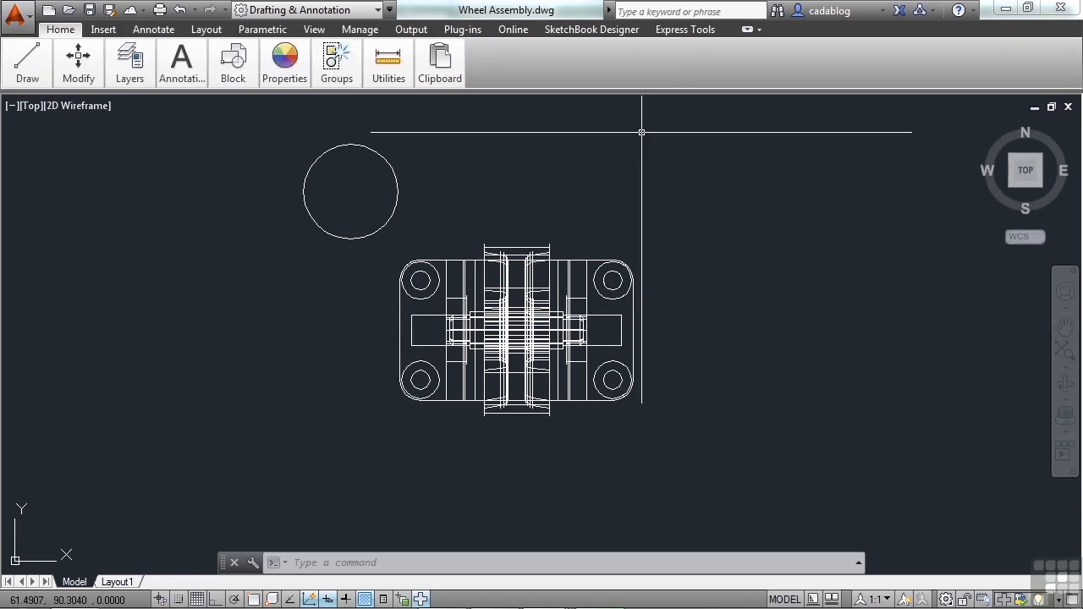
mouse_move(10, 74)
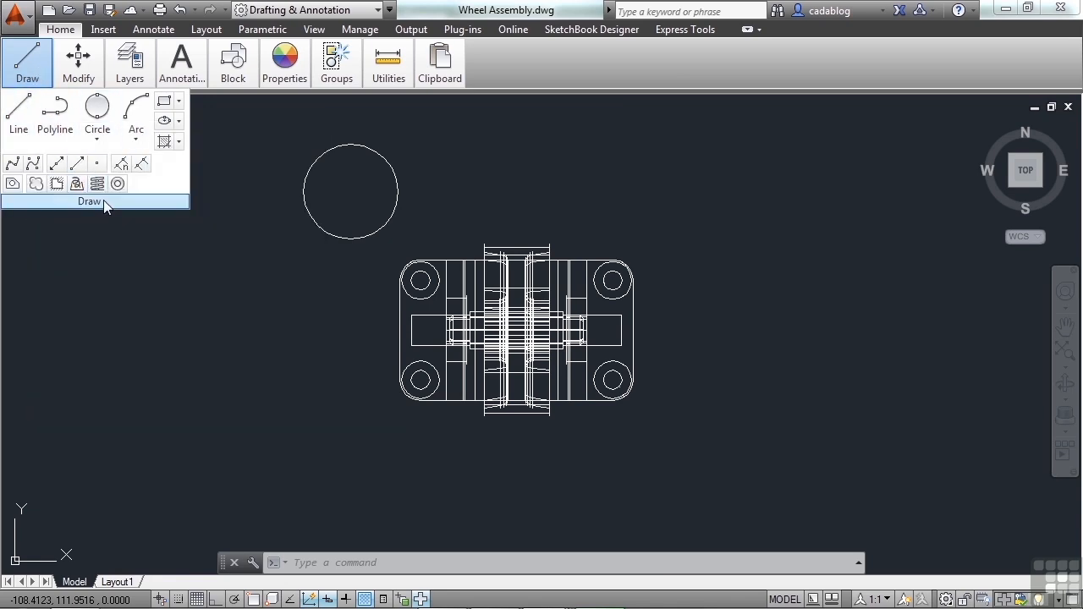
Set the ribbon to Cycle through All and step through its display states back to the full ribbon
left_click(761, 32)
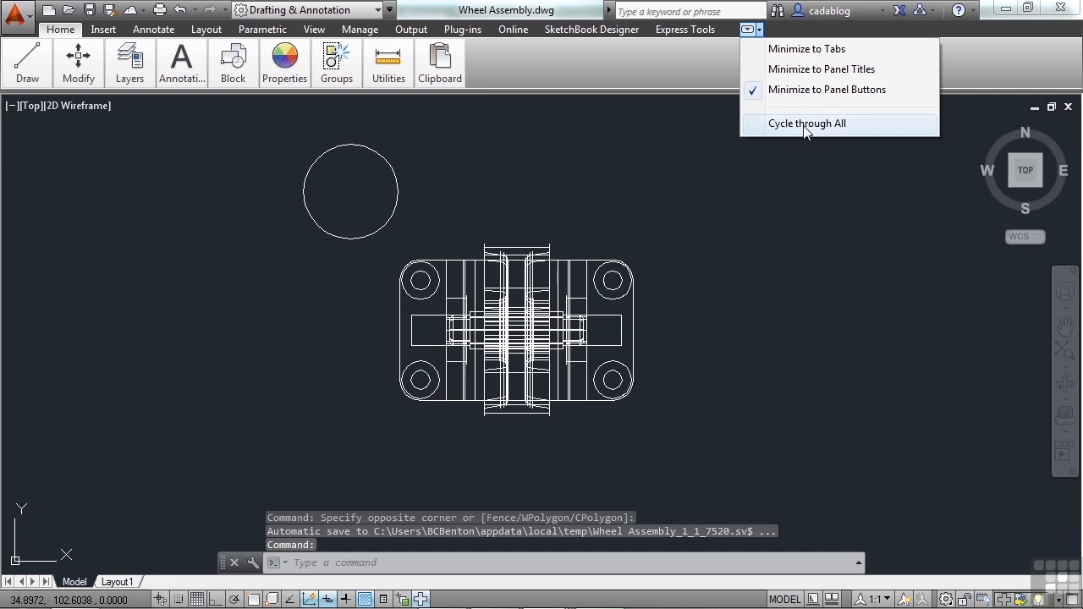
left_click(806, 126)
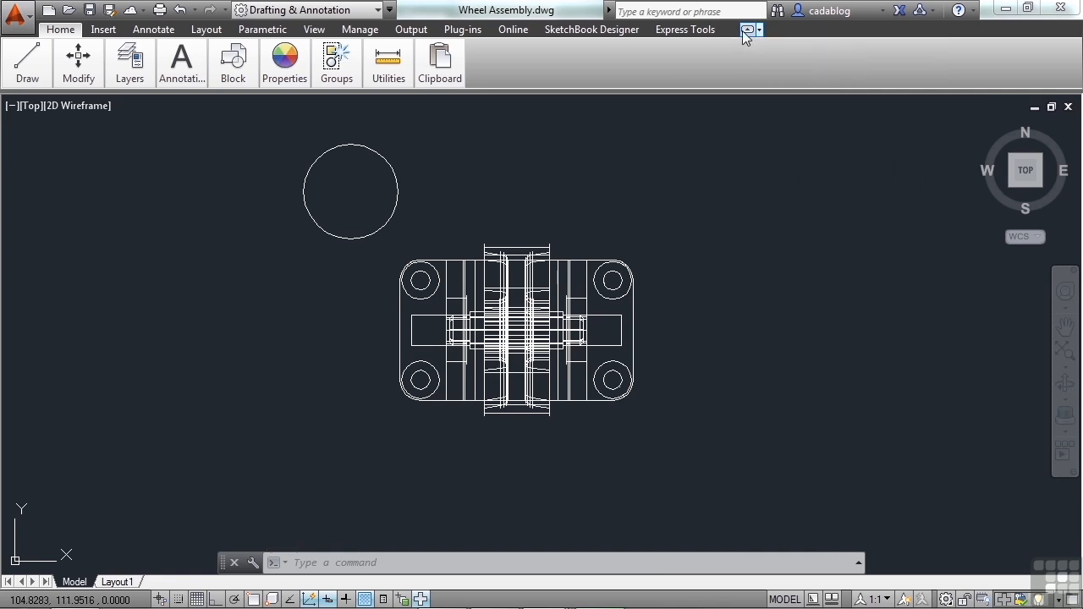
left_click(746, 31)
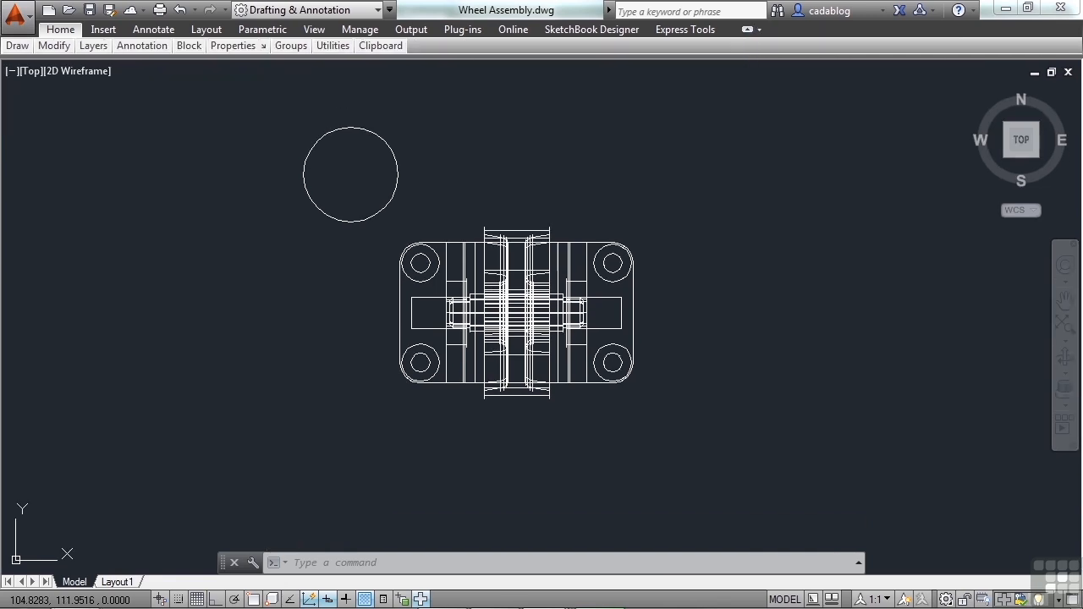
left_click(747, 31)
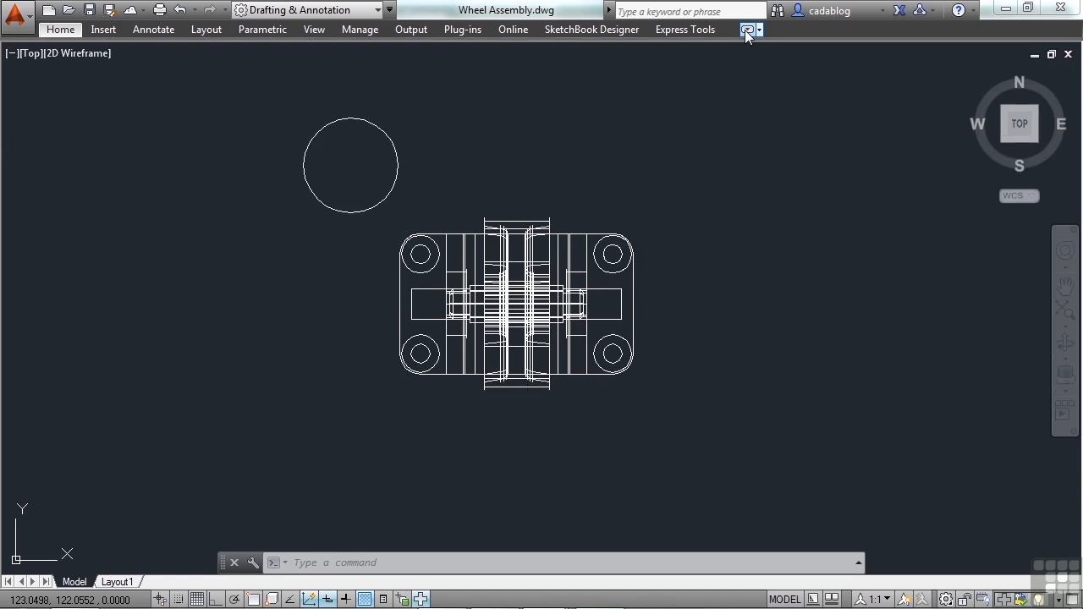
left_click(748, 32)
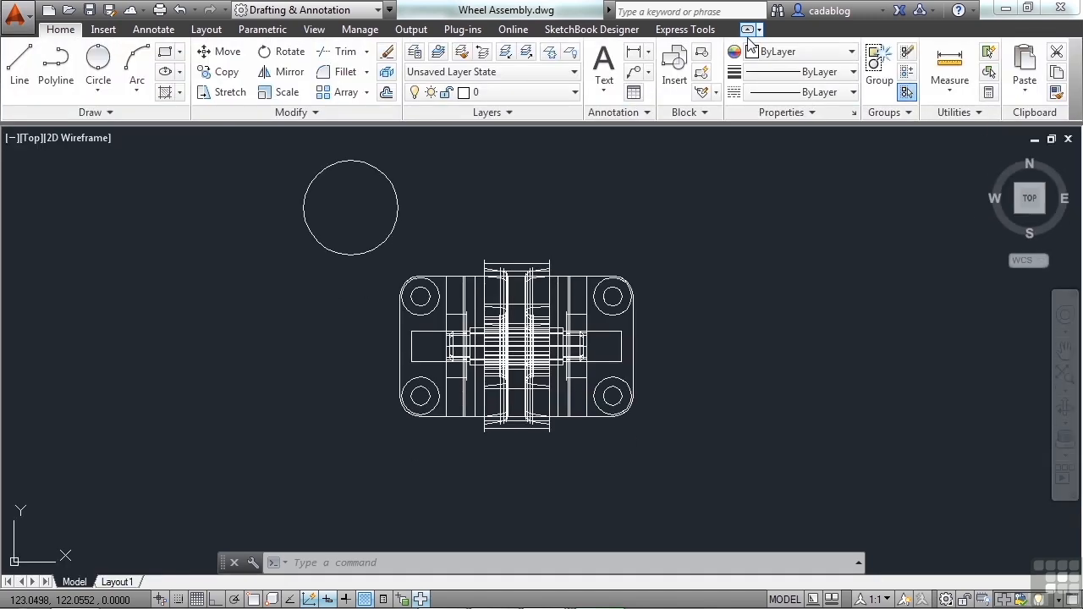
left_click(715, 191)
left_click(677, 197)
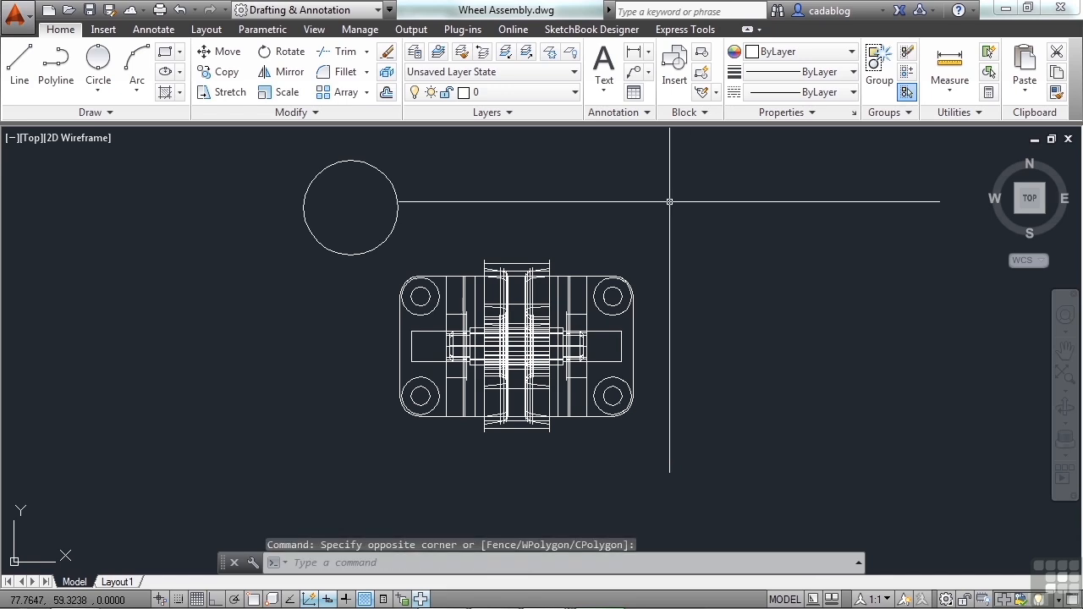